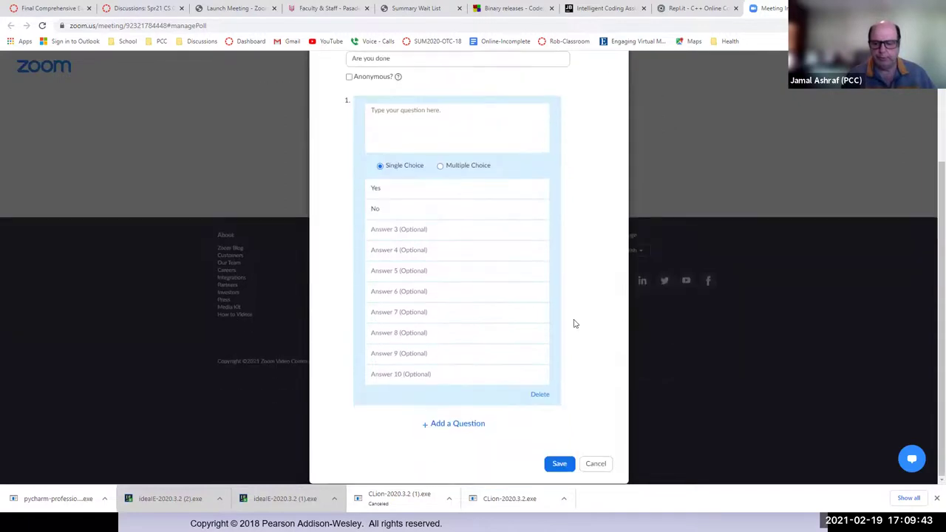
Enter "Are you done" as the poll's question and save the poll with its Yes and No answers.
{"action": "left_click", "coordinate": [559, 464]}
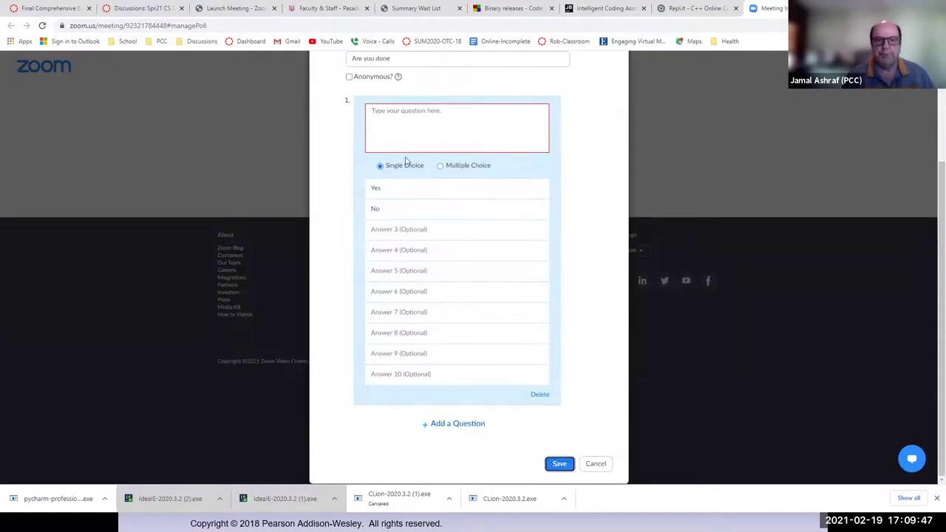
{"action": "left_click", "coordinate": [411, 127]}
{"action": "type", "text": "Are"}
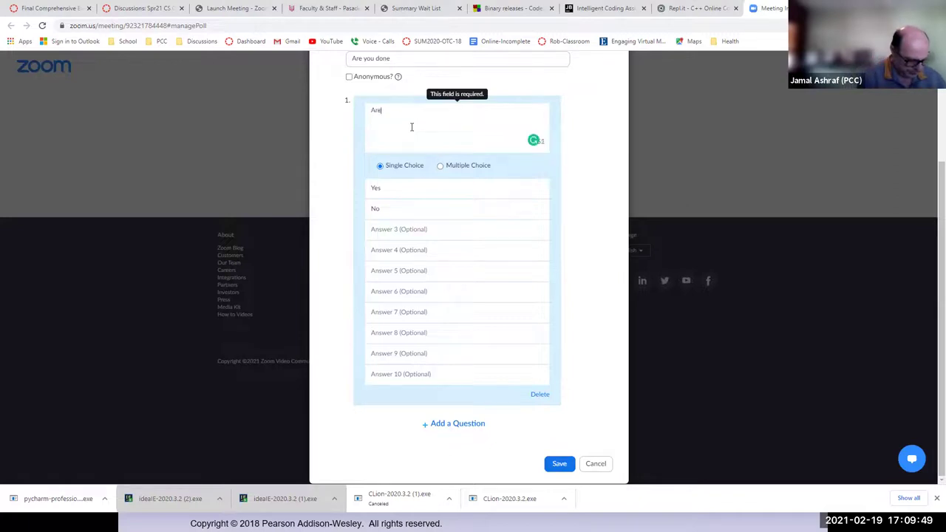
{"action": "type", "text": " you done"}
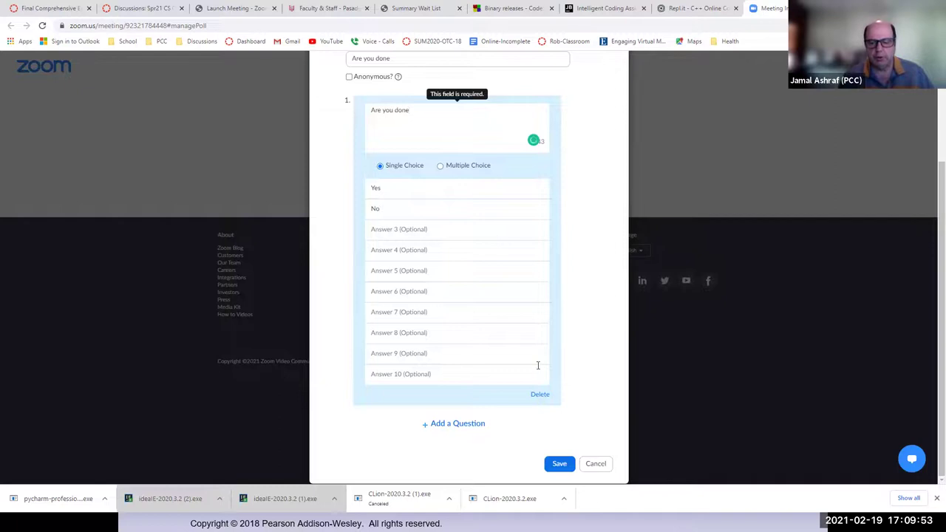
{"action": "left_click", "coordinate": [559, 464]}
{"action": "left_click", "coordinate": [559, 464]}
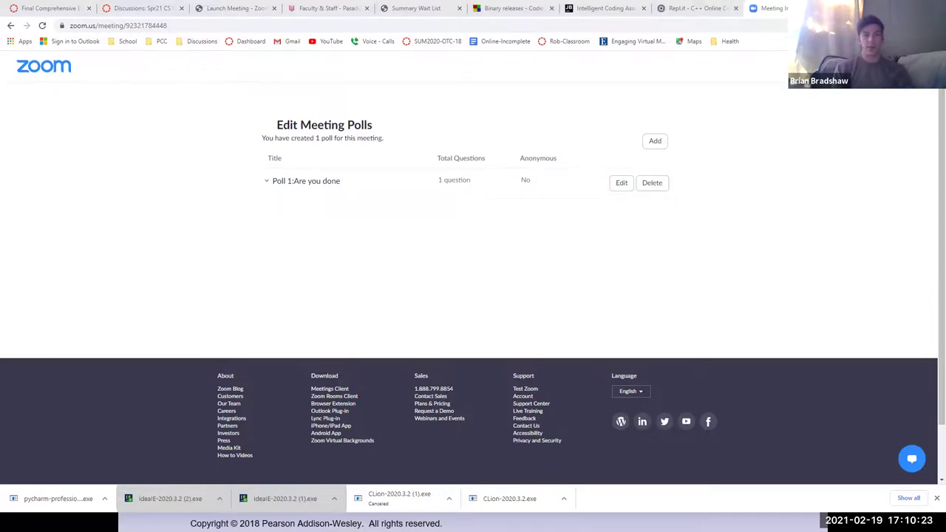
{"action": "key", "text": "alt+Tab"}
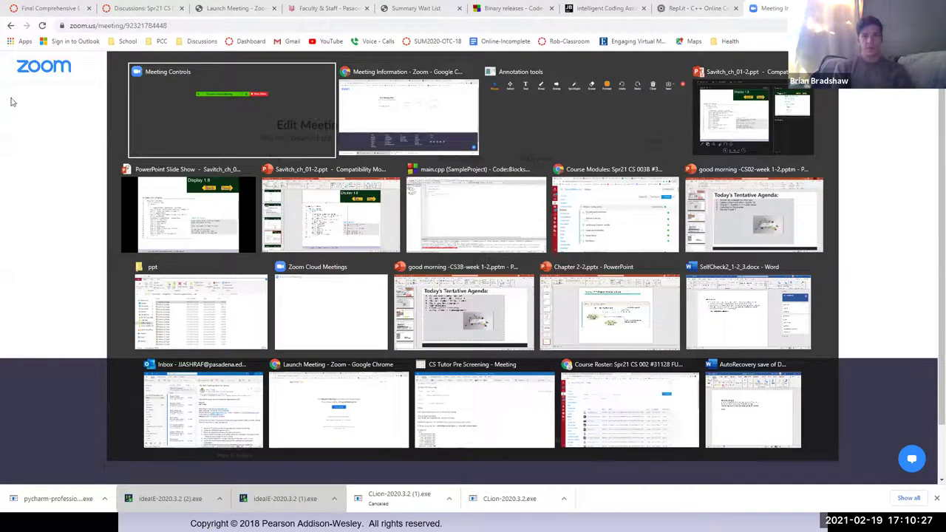
{"action": "left_click", "coordinate": [73, 112]}
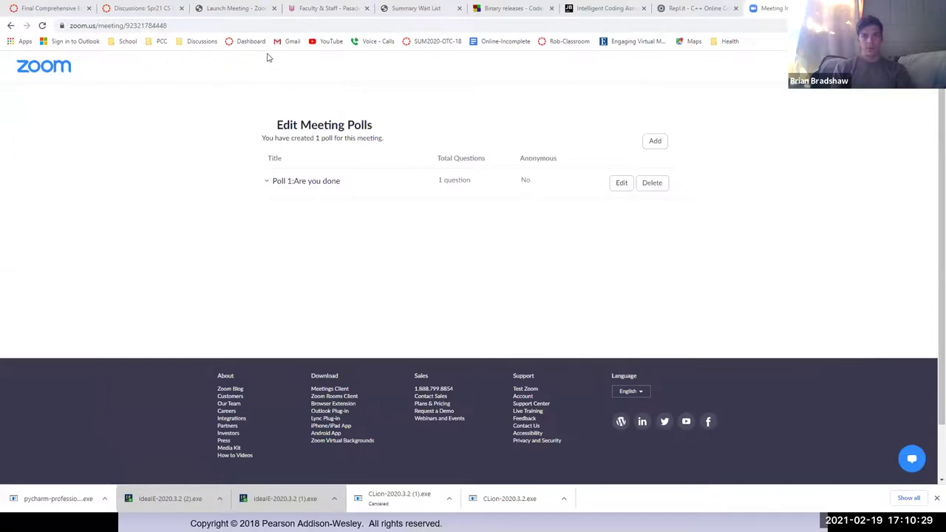
{"action": "key", "text": "alt+Tab"}
{"action": "key", "text": "alt+Tab"}
{"action": "key", "text": "alt+Tab"}
{"action": "key", "text": "alt+Tab"}
{"action": "key", "text": "alt+Tab"}
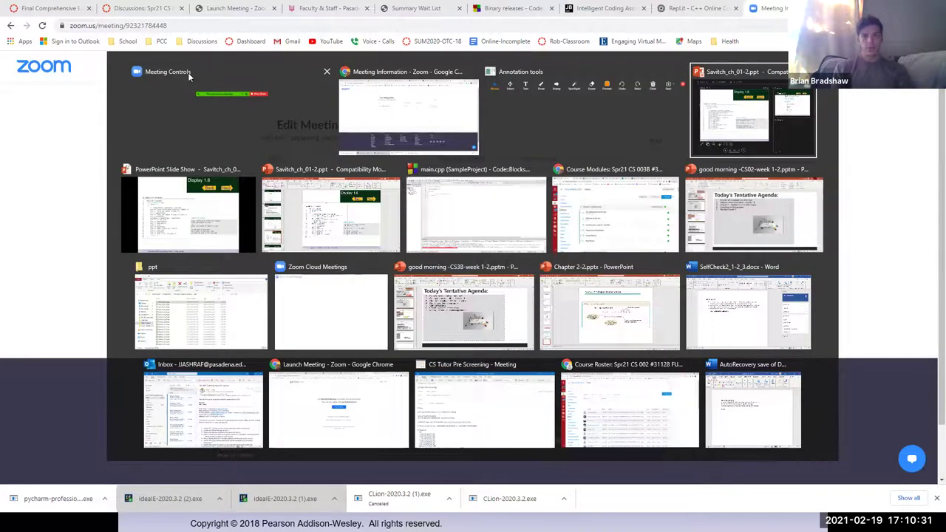
{"action": "key", "text": "alt+Tab"}
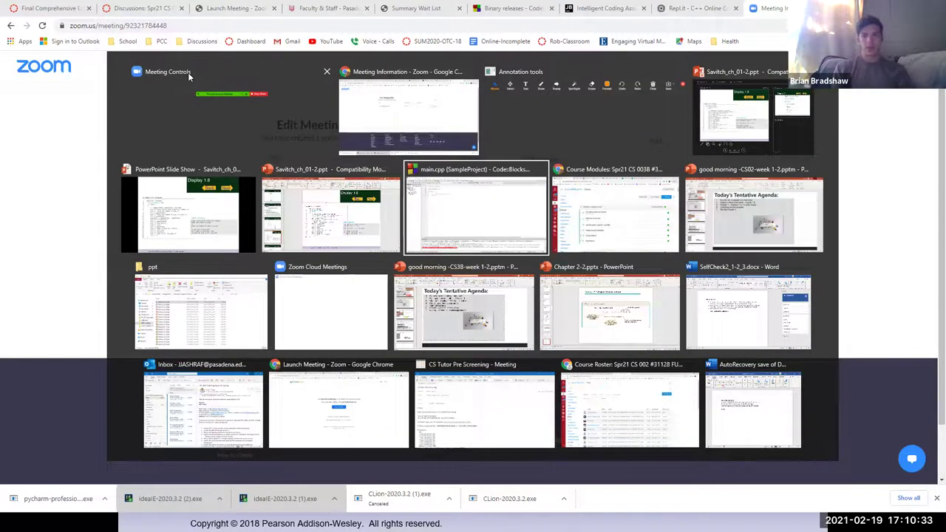
{"action": "key", "text": "Escape"}
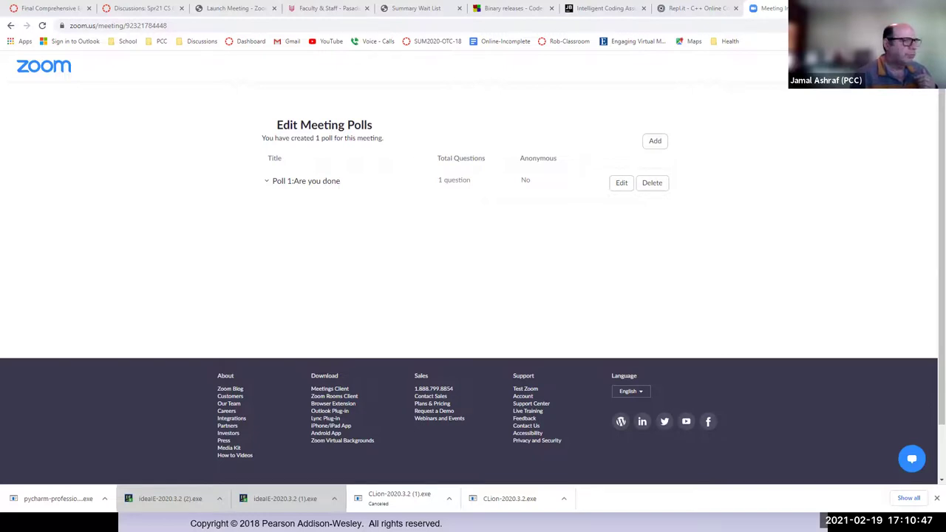
Switch to the Canvas page with the Final Comprehensive Exam and leave its editor for the course's Quizzes list.
{"action": "left_click", "coordinate": [50, 8]}
{"action": "scroll", "coordinate": [113, 141], "scroll_direction": "up", "scroll_amount": 15}
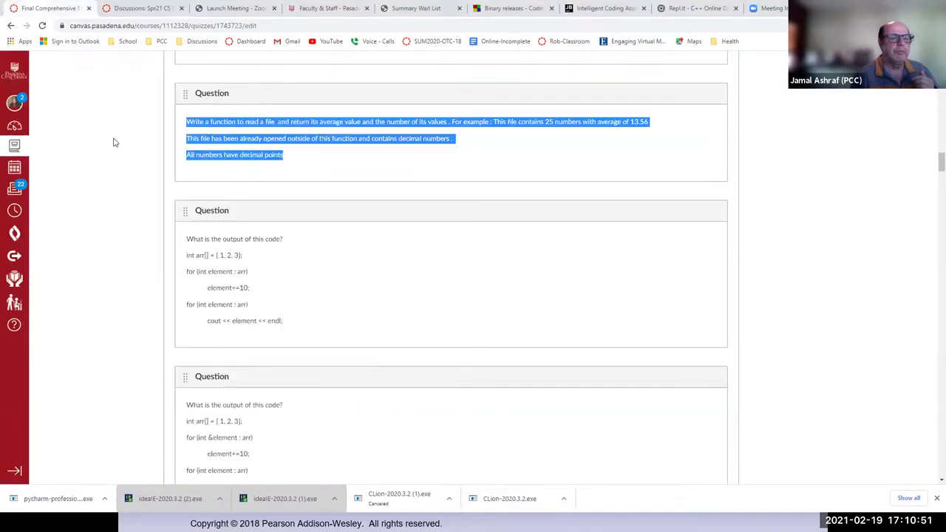
{"action": "scroll", "coordinate": [113, 139], "scroll_direction": "up", "scroll_amount": 3}
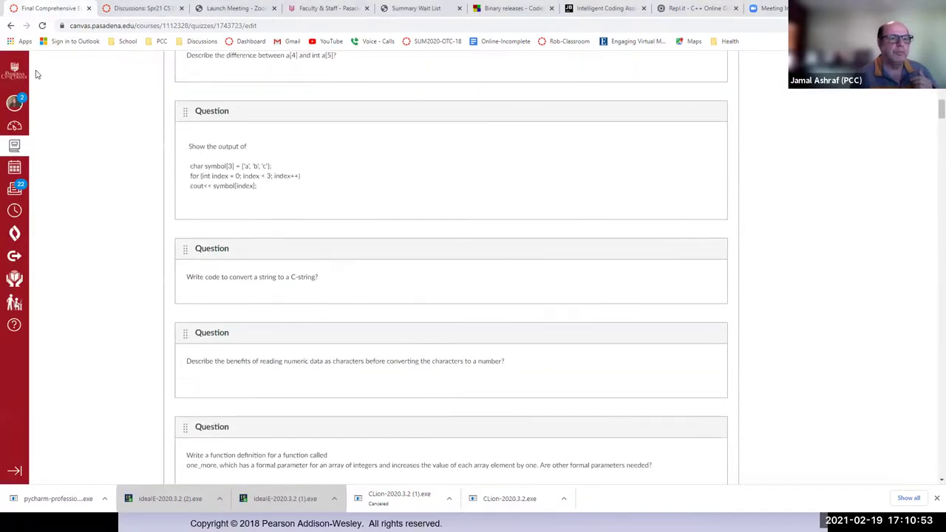
{"action": "left_click", "coordinate": [9, 25]}
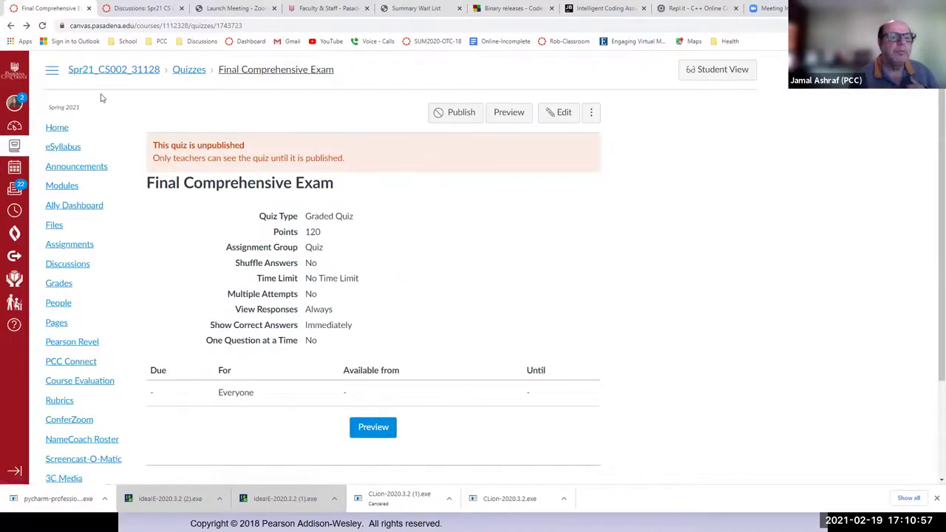
{"action": "left_click", "coordinate": [10, 25]}
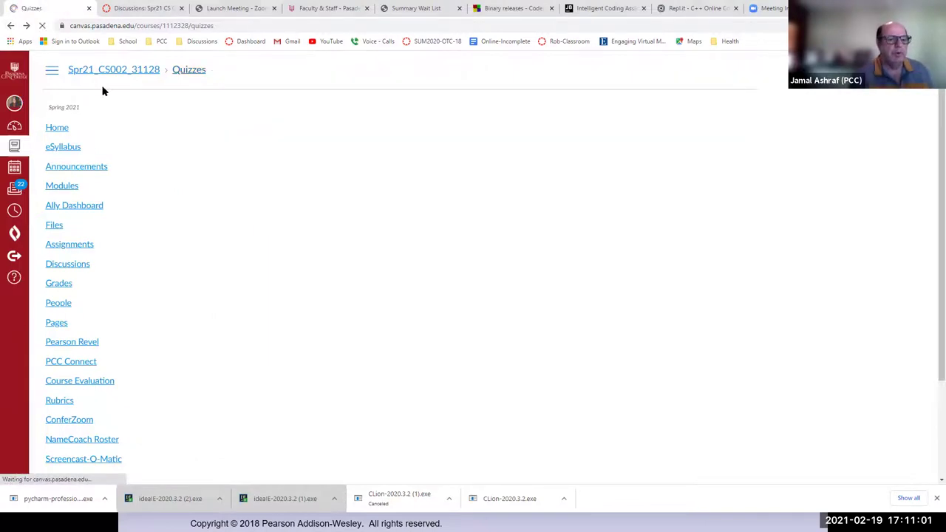
Open the LAB 1 group set in the course's People area and expand group LAB 1 2 to show its members.
{"action": "scroll", "coordinate": [103, 131], "scroll_direction": "up", "scroll_amount": 3}
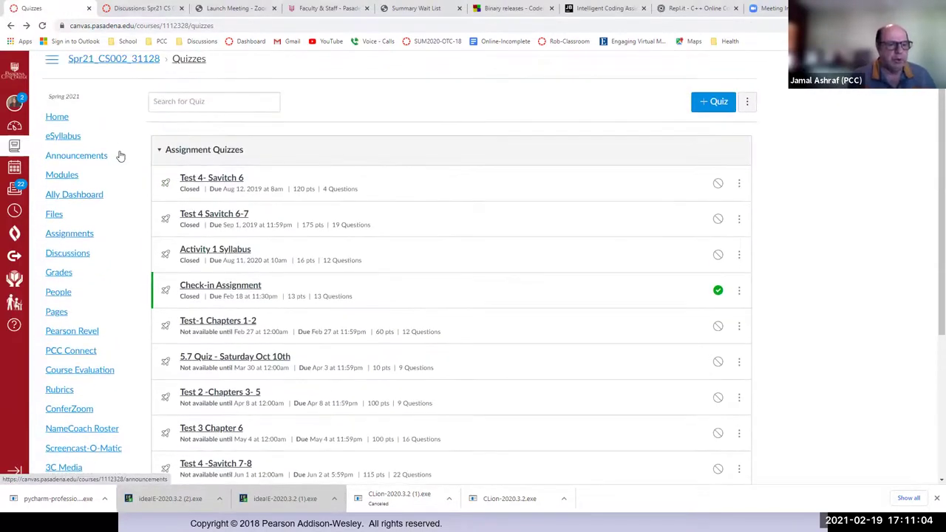
{"action": "left_click", "coordinate": [64, 293]}
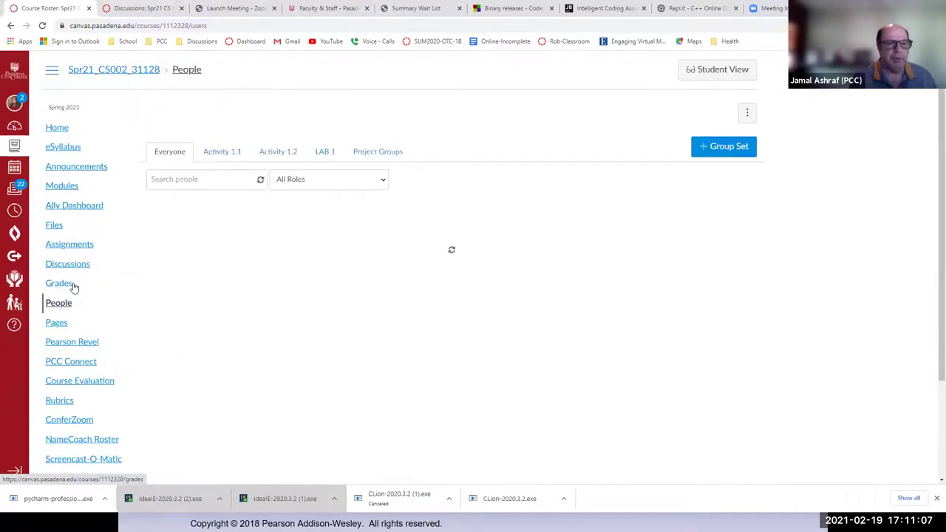
{"action": "left_click", "coordinate": [325, 153]}
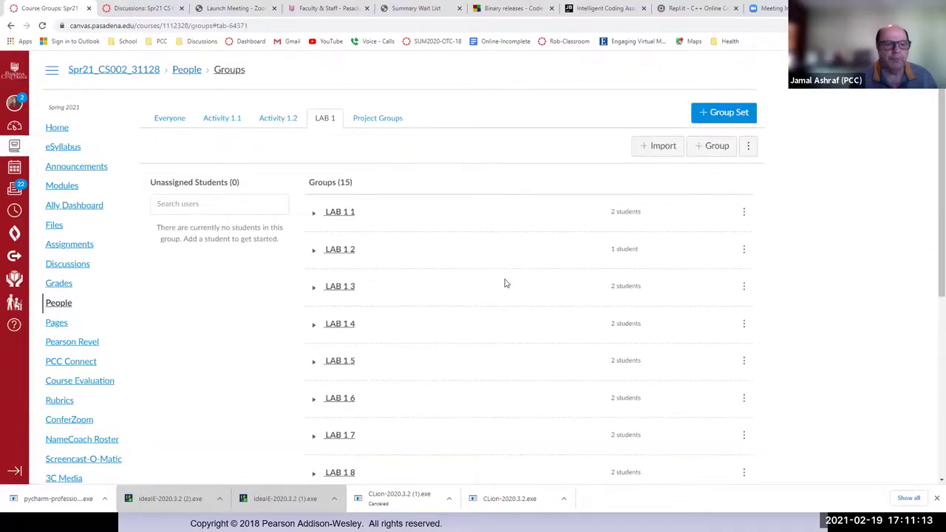
{"action": "left_click", "coordinate": [314, 251]}
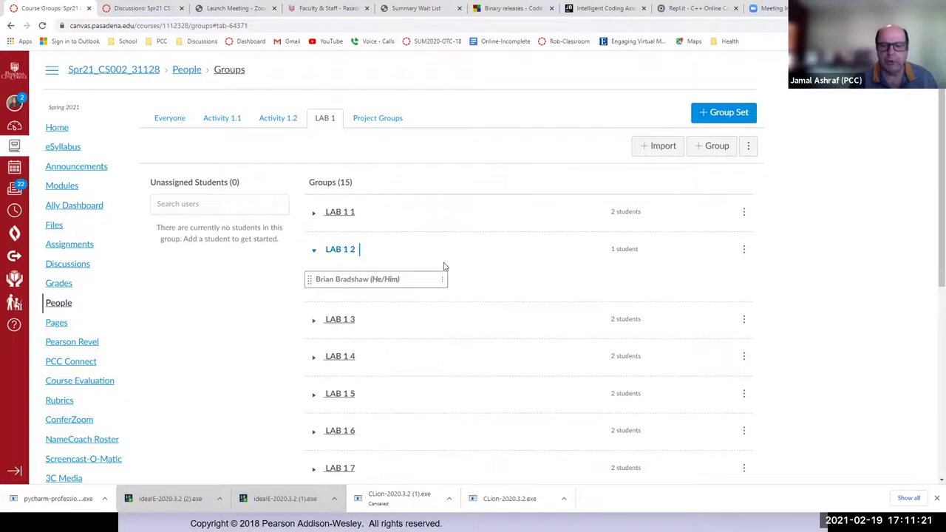
Look through all the LAB 1 groups for their student counts and expand group LAB 1 3 to show its members.
{"action": "scroll", "coordinate": [277, 313], "scroll_direction": "down", "scroll_amount": 5}
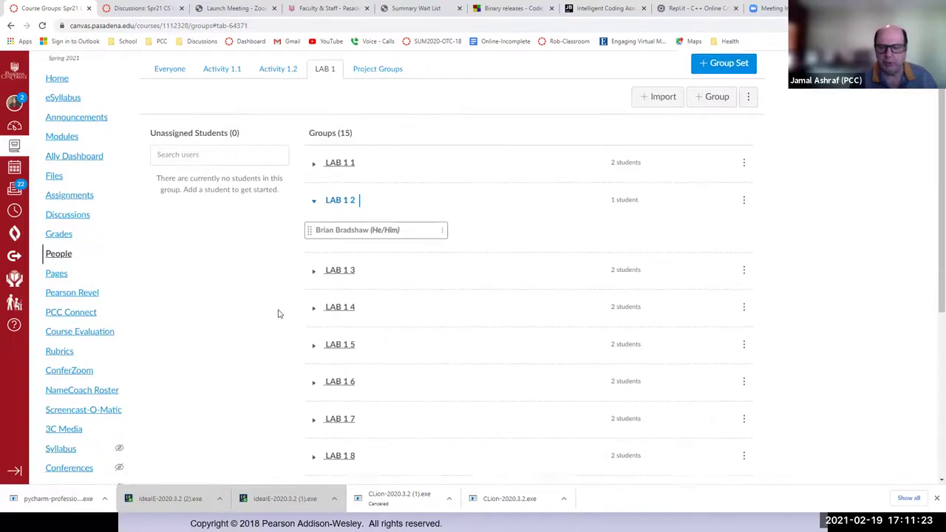
{"action": "scroll", "coordinate": [278, 313], "scroll_direction": "down", "scroll_amount": 4}
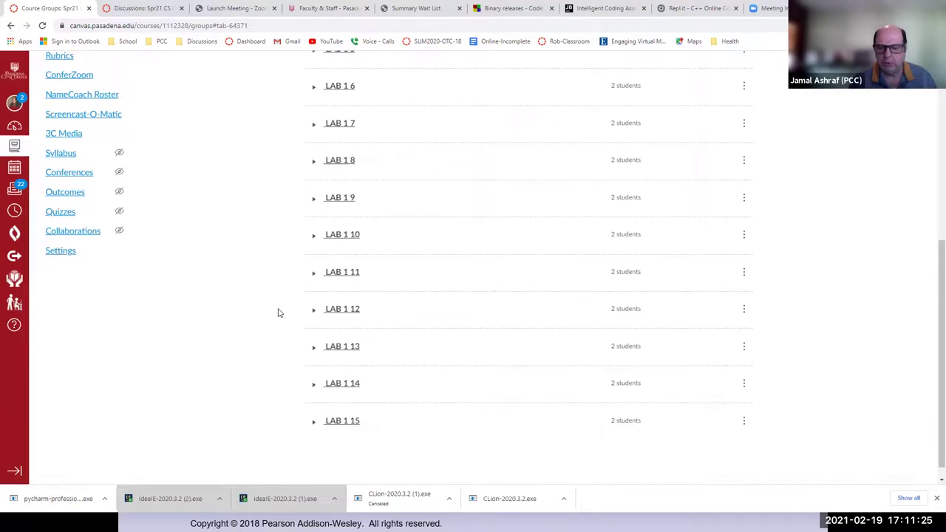
{"action": "scroll", "coordinate": [278, 314], "scroll_direction": "up", "scroll_amount": 6}
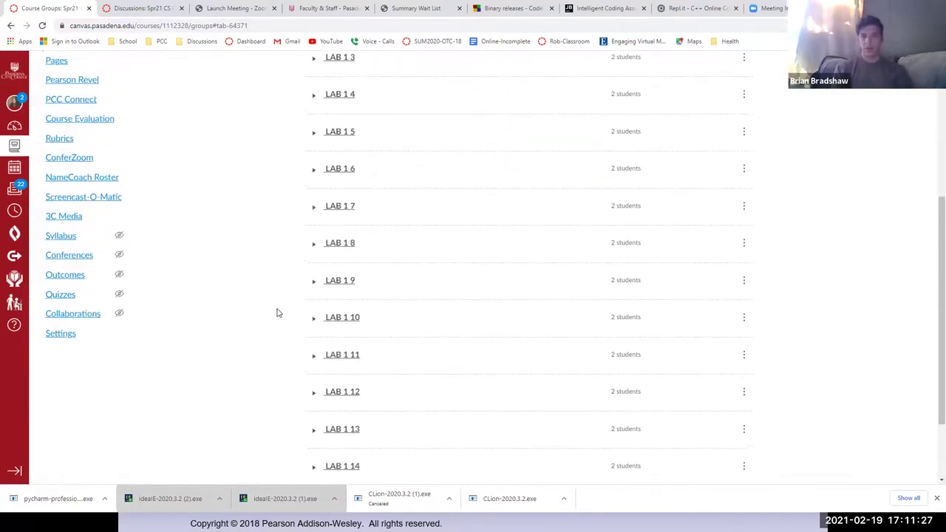
{"action": "scroll", "coordinate": [278, 313], "scroll_direction": "up", "scroll_amount": 3}
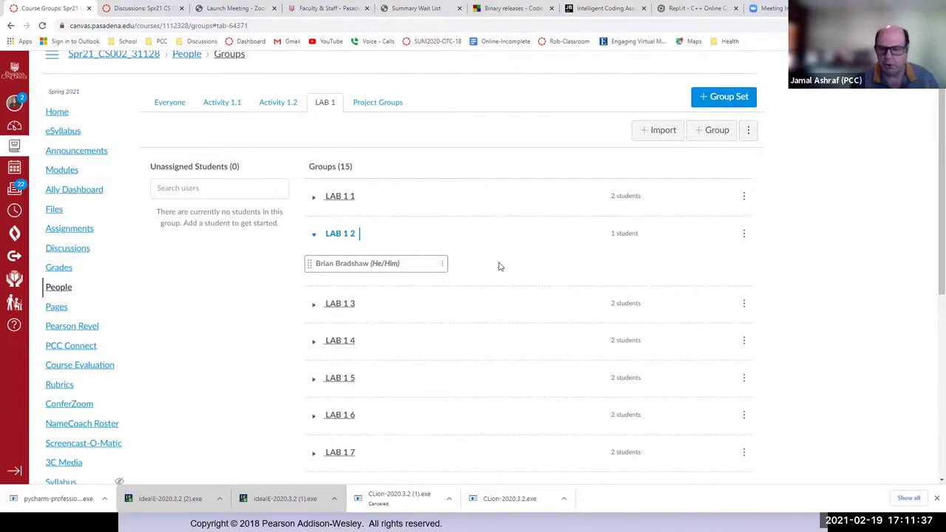
{"action": "scroll", "coordinate": [498, 268], "scroll_direction": "down", "scroll_amount": 2}
{"action": "scroll", "coordinate": [491, 270], "scroll_direction": "down", "scroll_amount": 3}
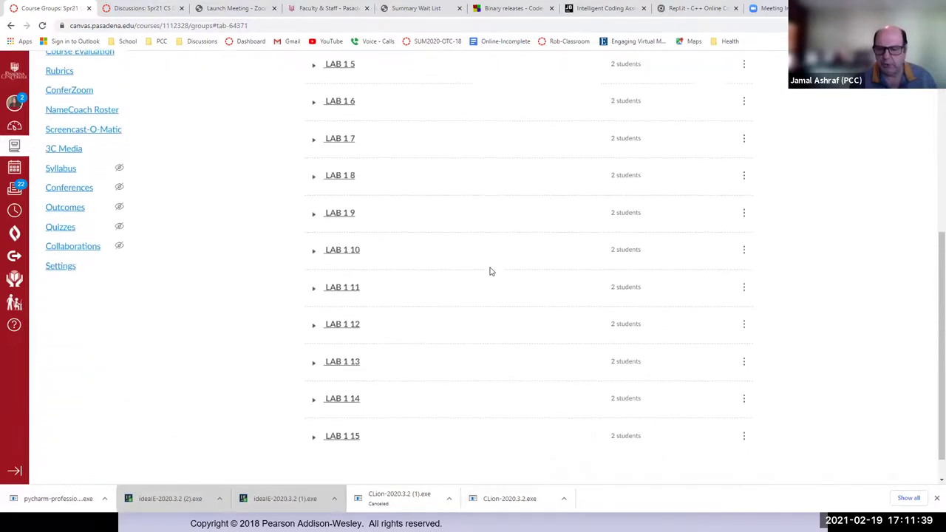
{"action": "scroll", "coordinate": [488, 273], "scroll_direction": "up", "scroll_amount": 1}
{"action": "scroll", "coordinate": [488, 273], "scroll_direction": "up", "scroll_amount": 5}
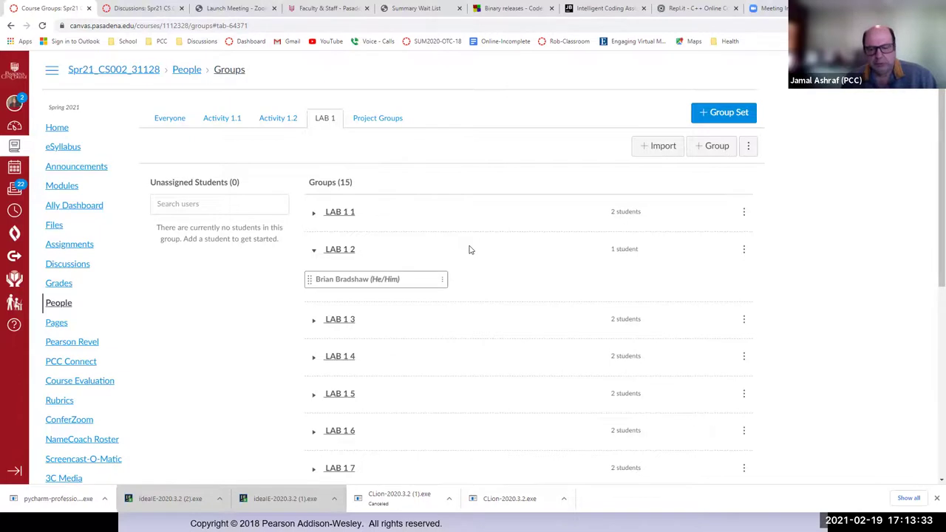
{"action": "scroll", "coordinate": [469, 251], "scroll_direction": "down", "scroll_amount": 1}
{"action": "scroll", "coordinate": [468, 252], "scroll_direction": "down", "scroll_amount": 5}
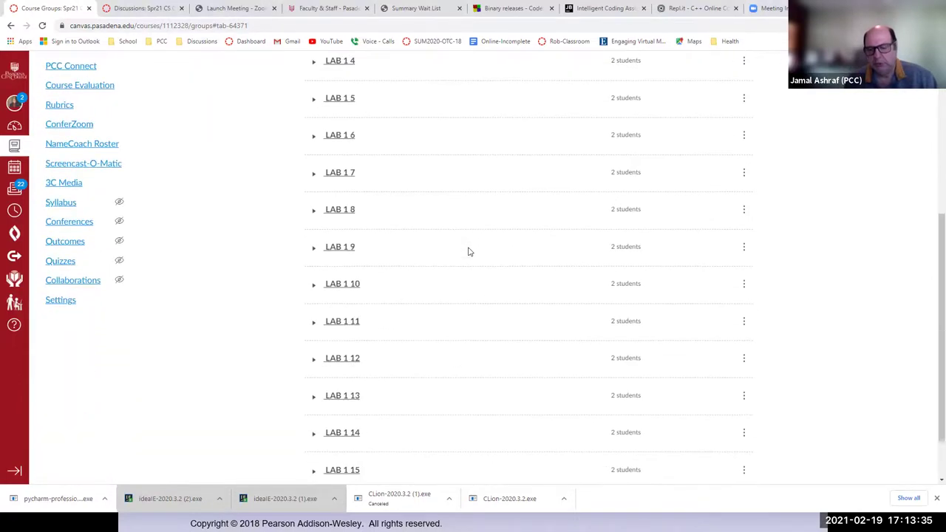
{"action": "scroll", "coordinate": [468, 252], "scroll_direction": "up", "scroll_amount": 1}
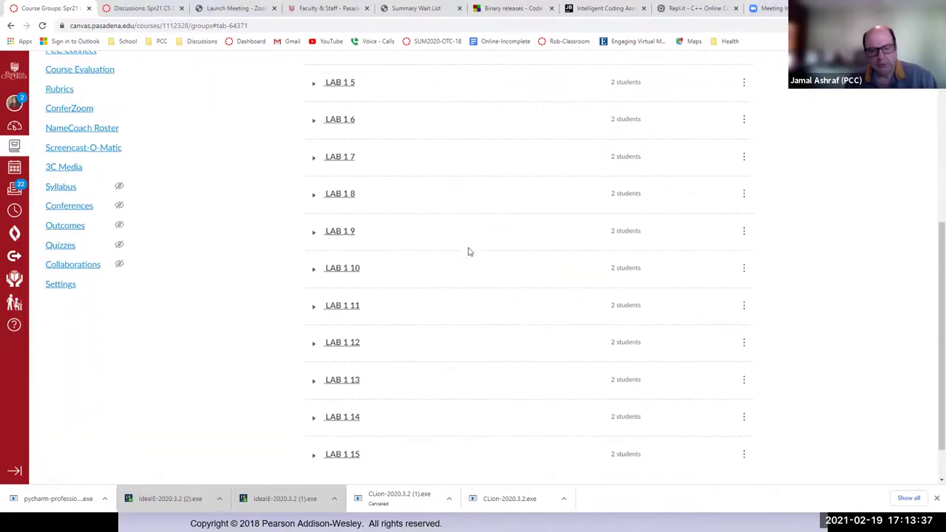
{"action": "scroll", "coordinate": [468, 252], "scroll_direction": "down", "scroll_amount": 1}
{"action": "scroll", "coordinate": [467, 252], "scroll_direction": "up", "scroll_amount": 6}
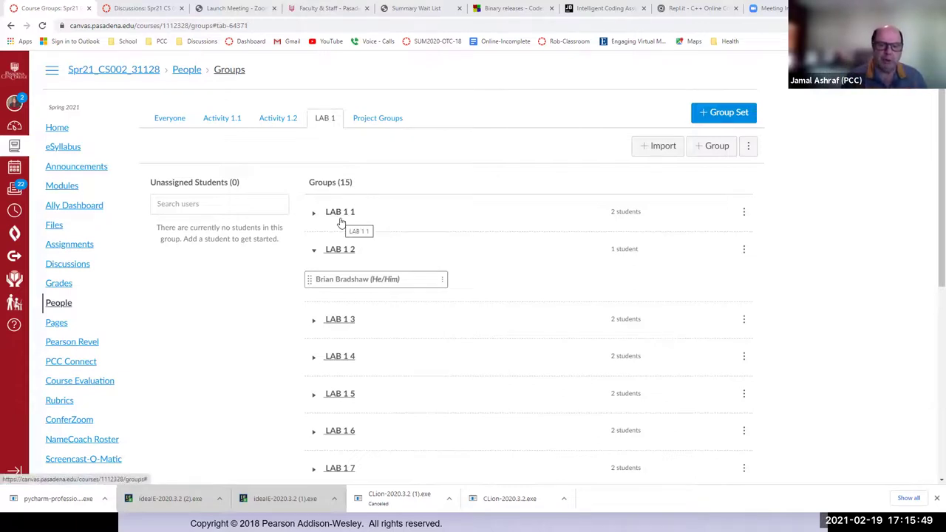
{"action": "left_click", "coordinate": [313, 322]}
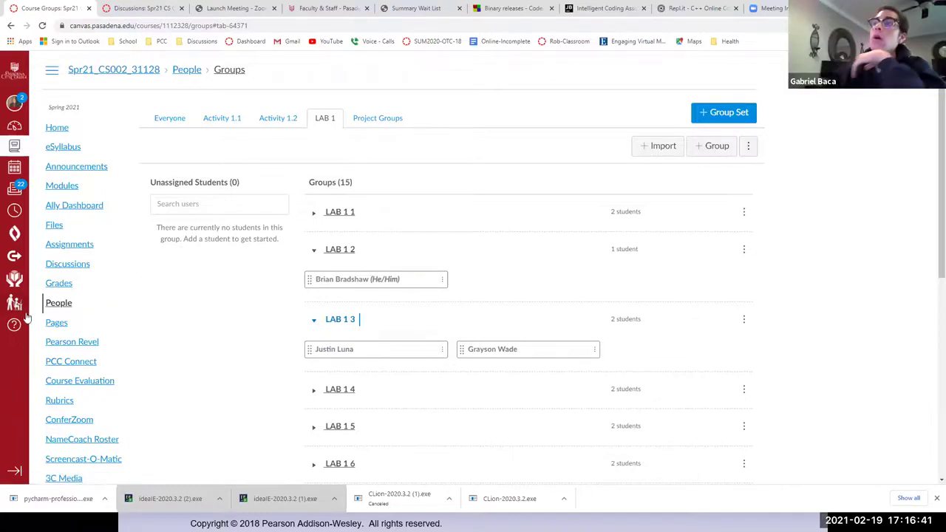
Enter Student View from the course home page and open the People groups list.
{"action": "left_click", "coordinate": [51, 127]}
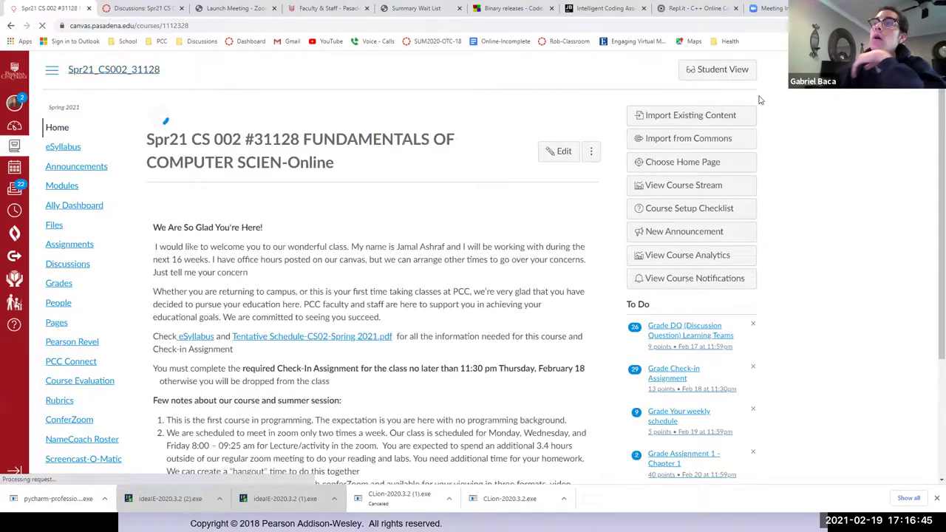
{"action": "left_click", "coordinate": [718, 71]}
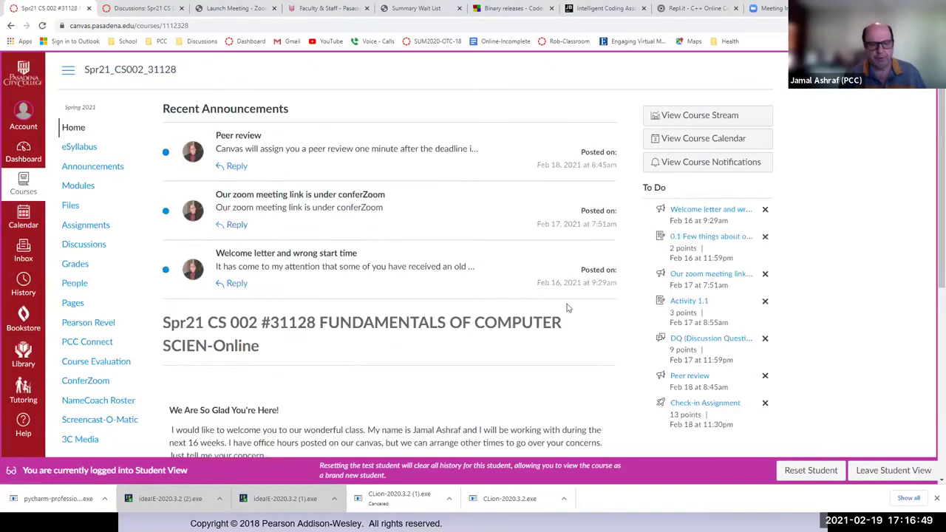
{"action": "left_click", "coordinate": [78, 286]}
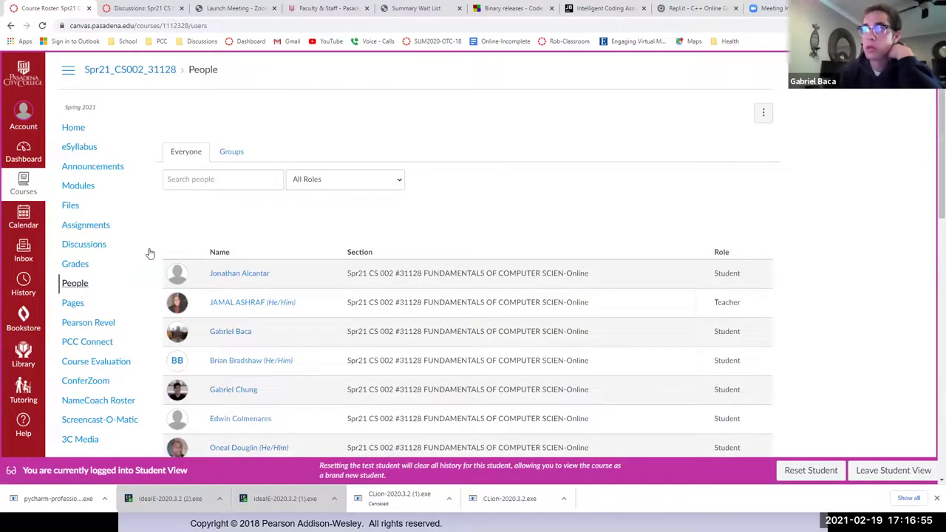
{"action": "left_click", "coordinate": [232, 153]}
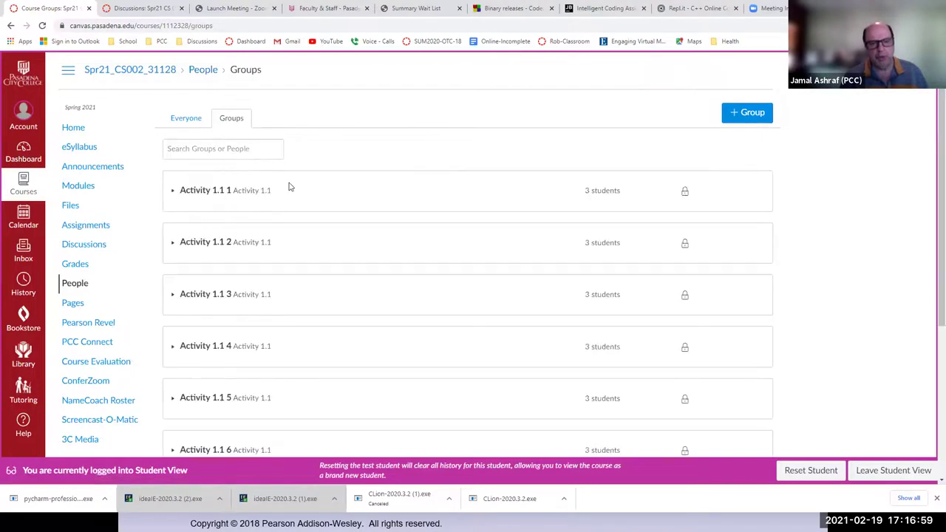
Find the LAB 1 groups in the student's groups list and expand LAB 1 1 to show its members.
{"action": "scroll", "coordinate": [353, 317], "scroll_direction": "down", "scroll_amount": 8}
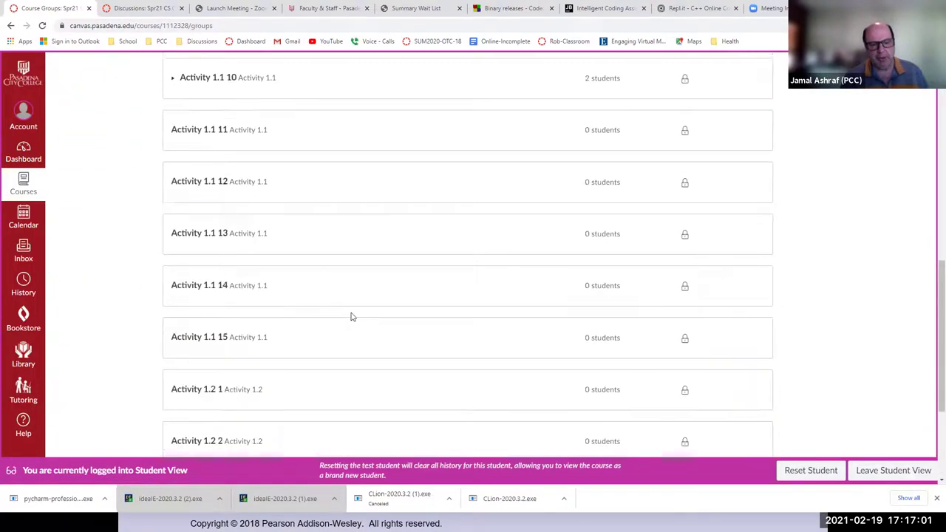
{"action": "scroll", "coordinate": [351, 317], "scroll_direction": "down", "scroll_amount": 5}
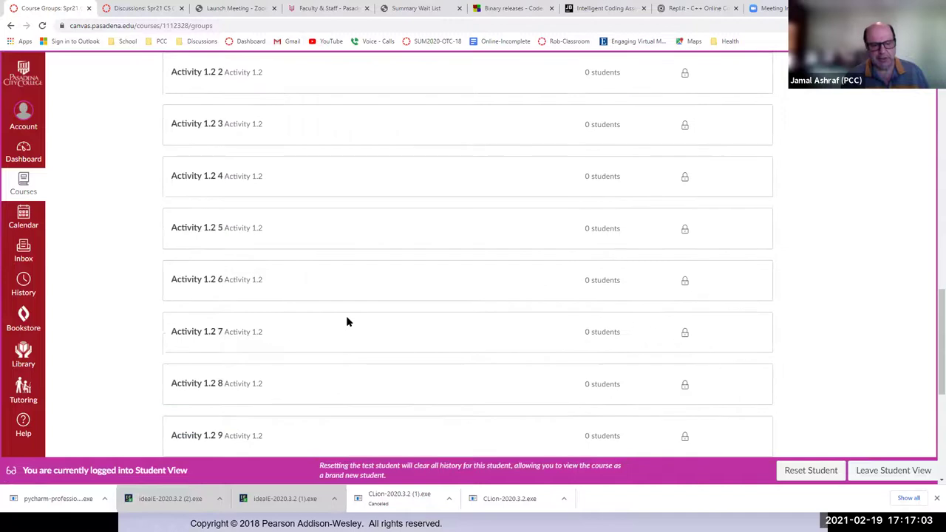
{"action": "scroll", "coordinate": [346, 321], "scroll_direction": "down", "scroll_amount": 8}
{"action": "scroll", "coordinate": [343, 320], "scroll_direction": "down", "scroll_amount": 4}
{"action": "scroll", "coordinate": [237, 214], "scroll_direction": "down", "scroll_amount": 1}
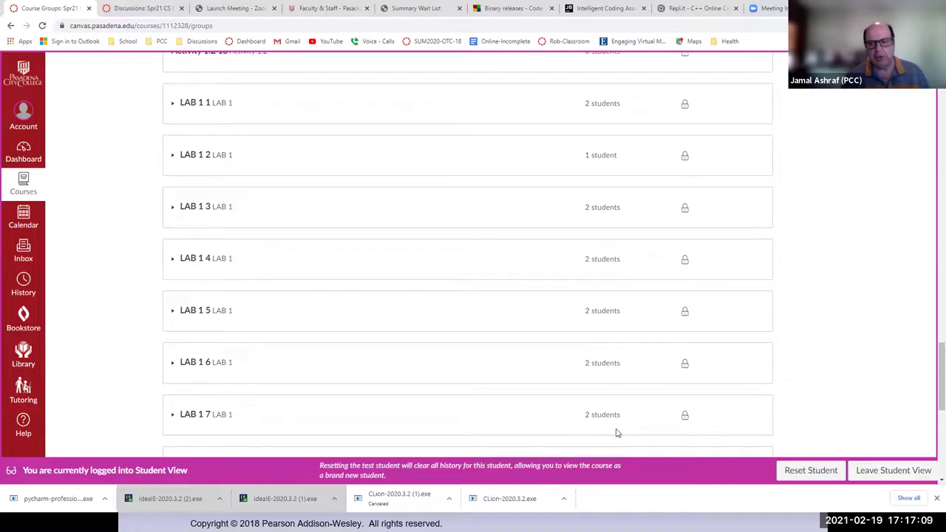
{"action": "left_click", "coordinate": [171, 107]}
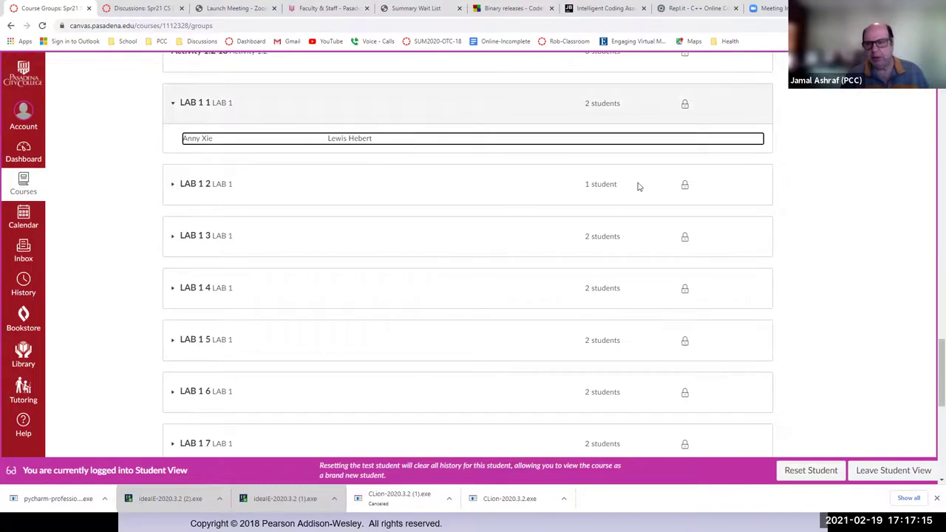
Look through the remaining LAB 1 groups in Student View and expand LAB 1 12 to show its members.
{"action": "scroll", "coordinate": [691, 390], "scroll_direction": "down", "scroll_amount": 3}
{"action": "scroll", "coordinate": [693, 391], "scroll_direction": "down", "scroll_amount": 4}
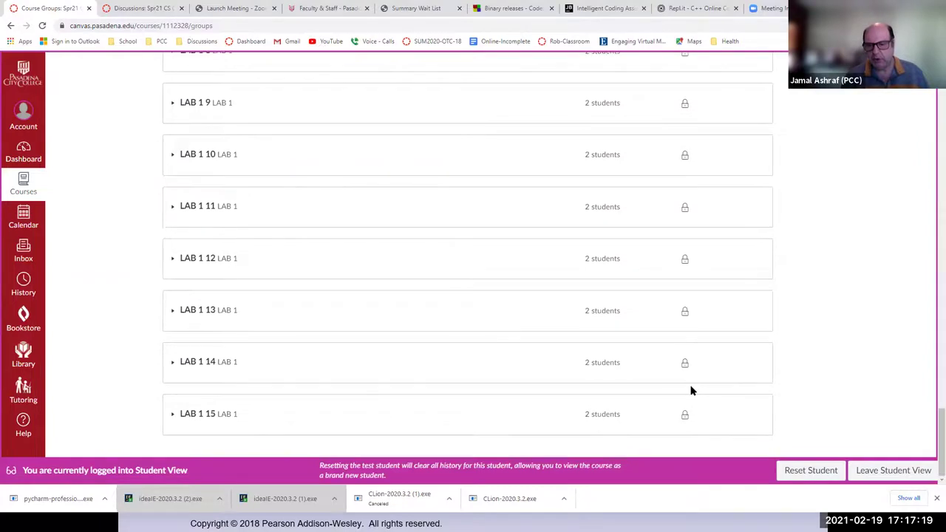
{"action": "scroll", "coordinate": [692, 390], "scroll_direction": "up", "scroll_amount": 1}
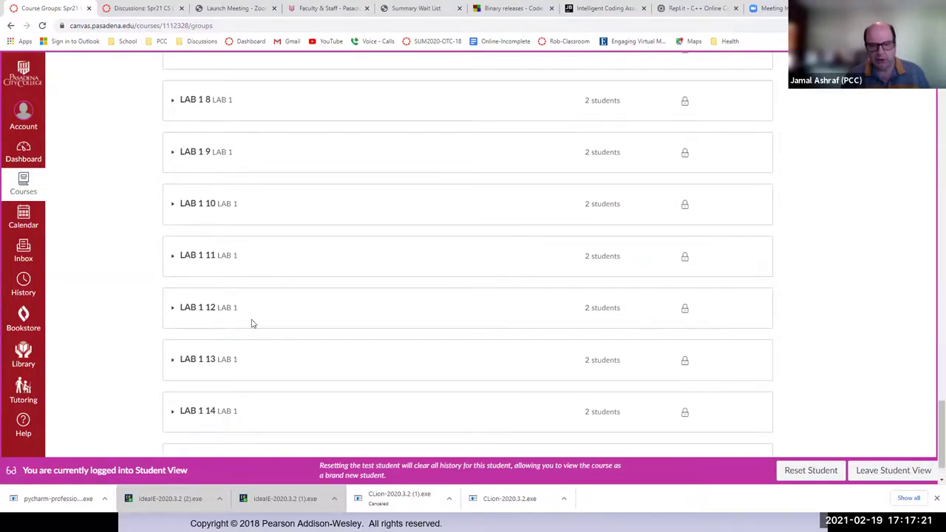
{"action": "left_click", "coordinate": [173, 311]}
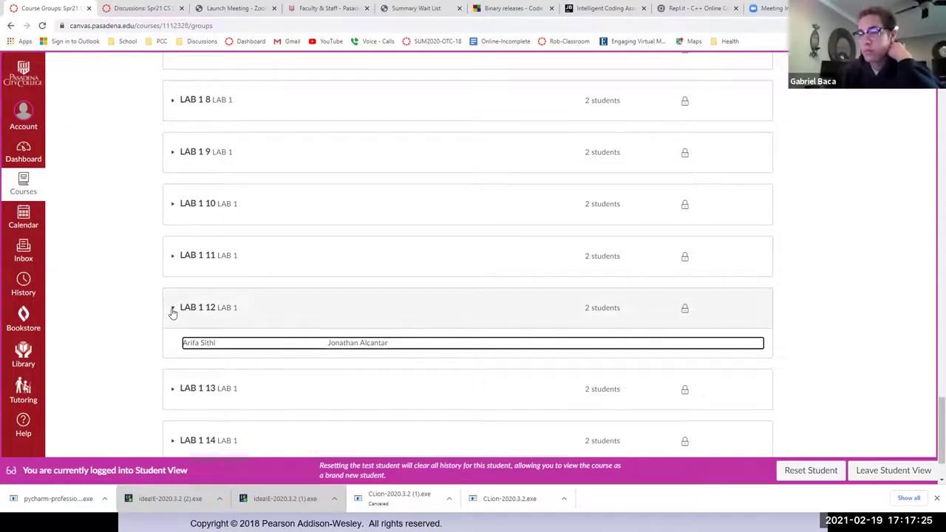
Leave Student View from the course's People page and expand group LAB 1 2 in the LAB 1 group set.
{"action": "scroll", "coordinate": [152, 310], "scroll_direction": "up", "scroll_amount": 8}
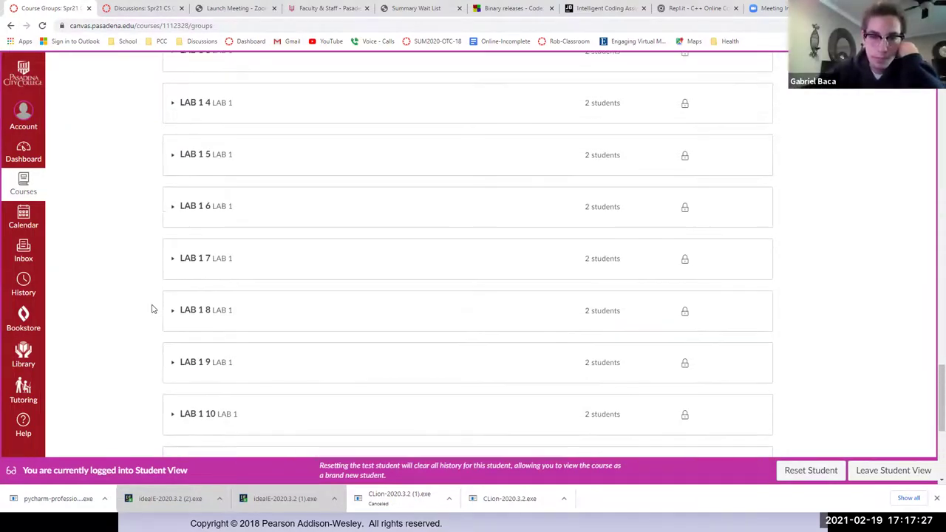
{"action": "scroll", "coordinate": [152, 309], "scroll_direction": "up", "scroll_amount": 2}
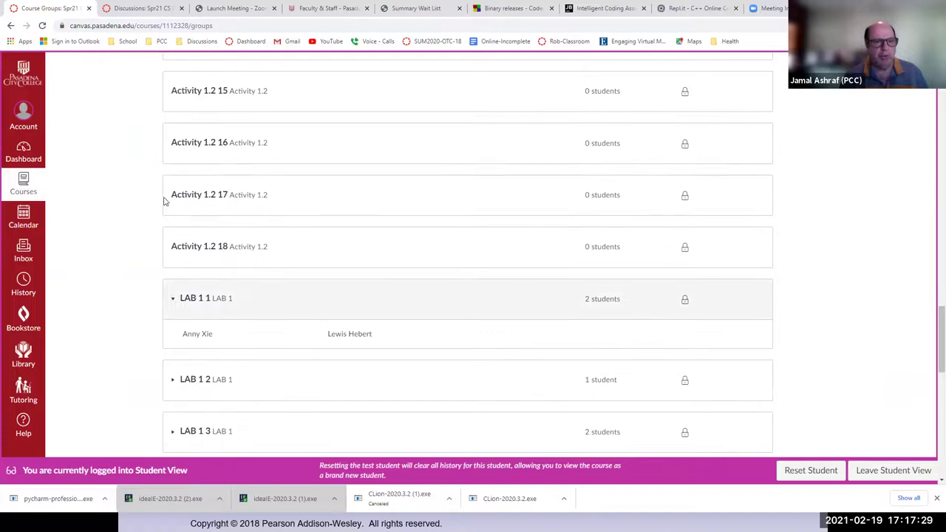
{"action": "scroll", "coordinate": [155, 221], "scroll_direction": "up", "scroll_amount": 10}
{"action": "scroll", "coordinate": [166, 202], "scroll_direction": "up", "scroll_amount": 12}
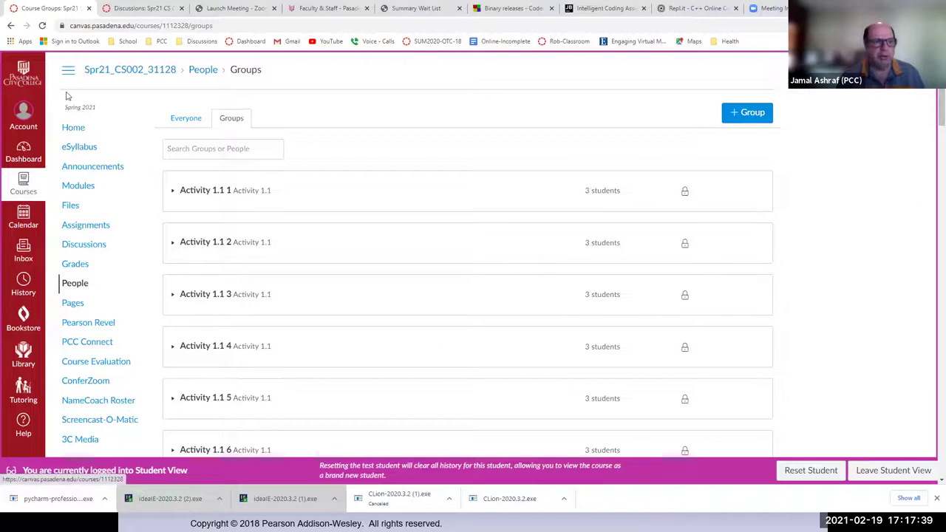
{"action": "left_click", "coordinate": [11, 27]}
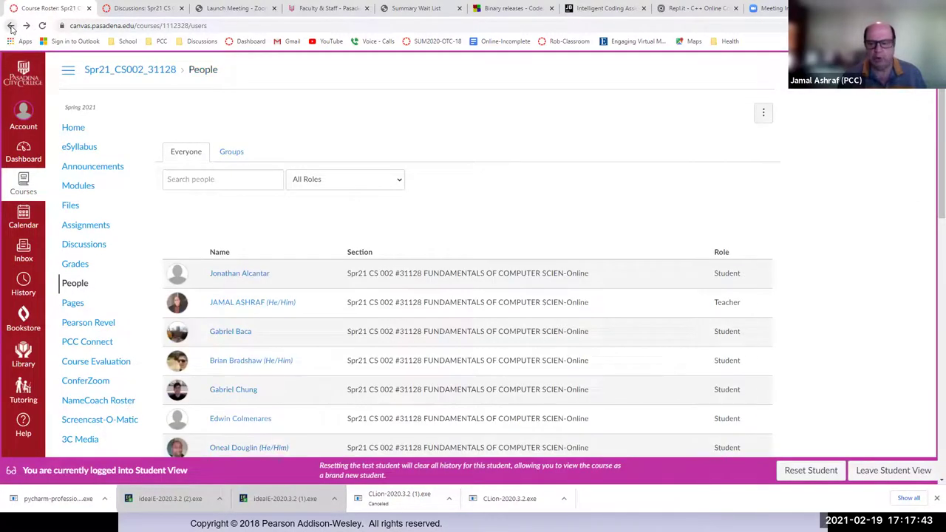
{"action": "left_click", "coordinate": [874, 476]}
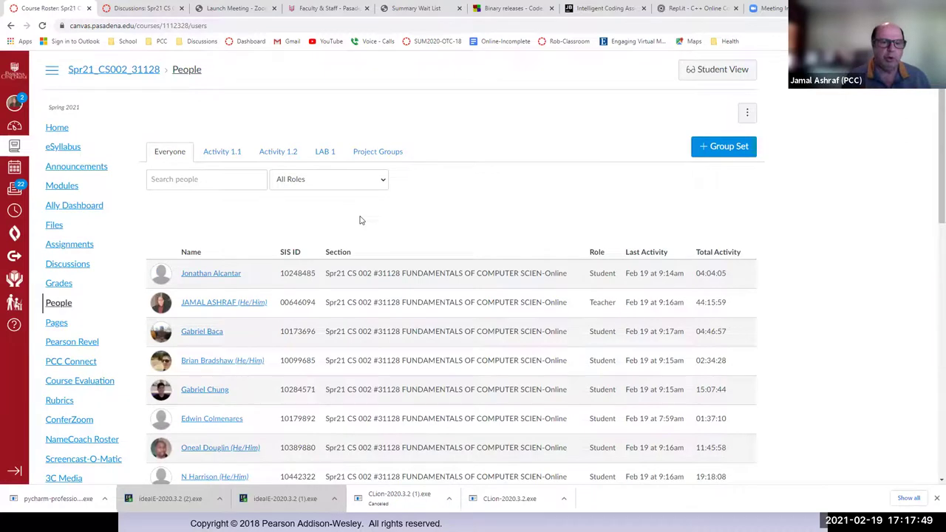
{"action": "left_click", "coordinate": [327, 152]}
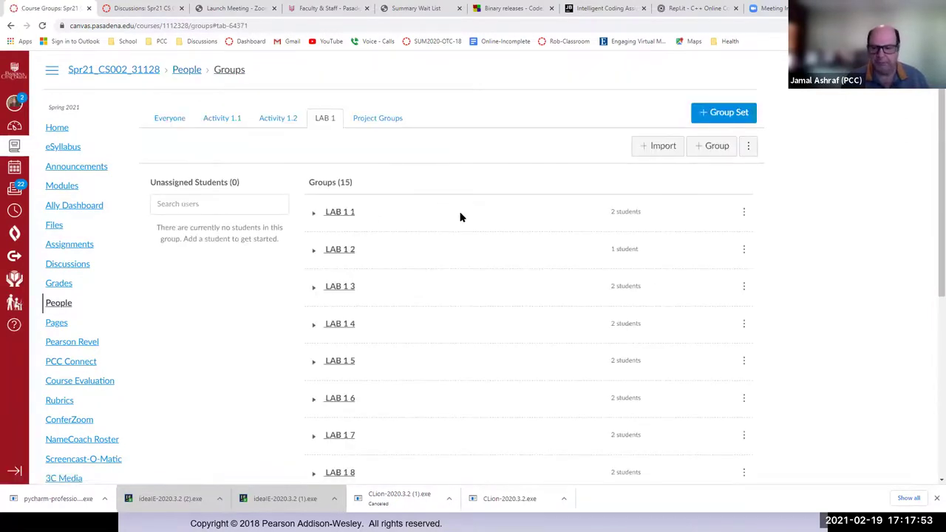
{"action": "left_click", "coordinate": [314, 250]}
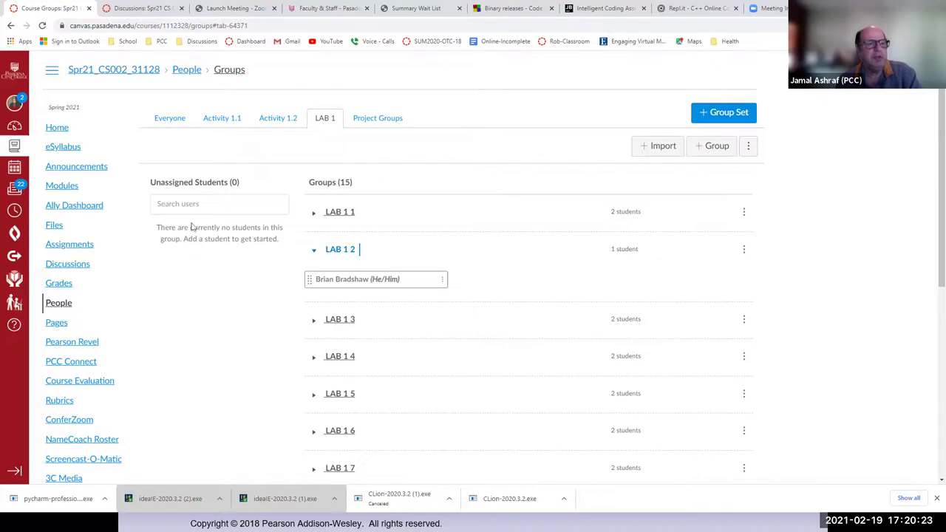
Look over the course's Announcements page and return to the LAB 1 group set.
{"action": "left_click", "coordinate": [78, 170]}
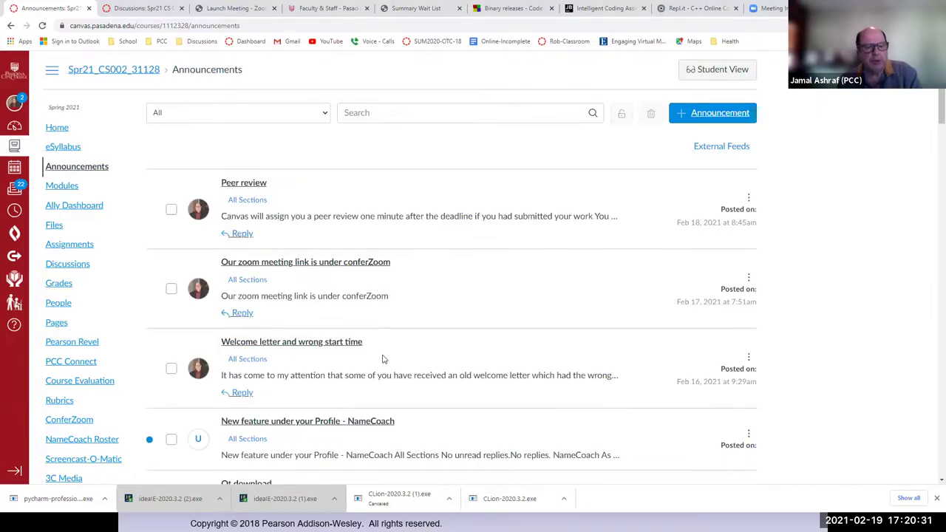
{"action": "scroll", "coordinate": [399, 358], "scroll_direction": "down", "scroll_amount": 2}
{"action": "scroll", "coordinate": [399, 357], "scroll_direction": "up", "scroll_amount": 2}
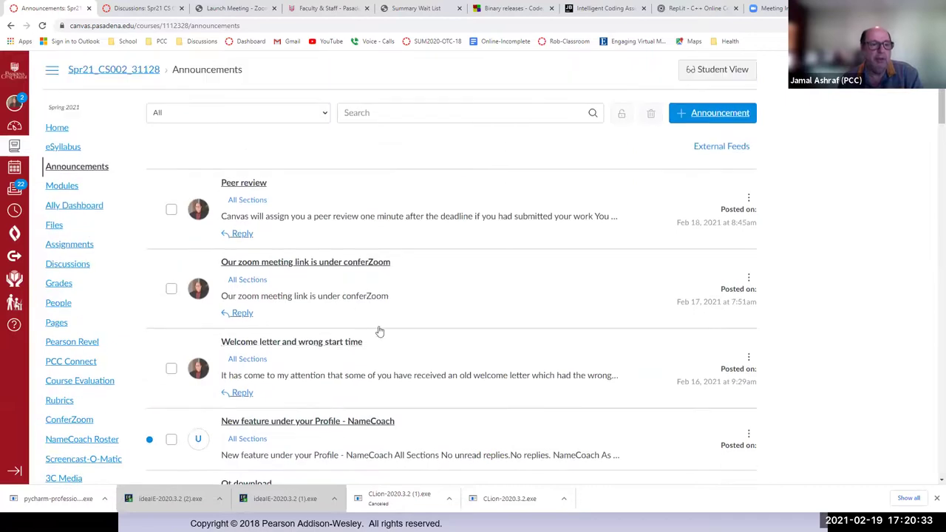
{"action": "left_click", "coordinate": [11, 26]}
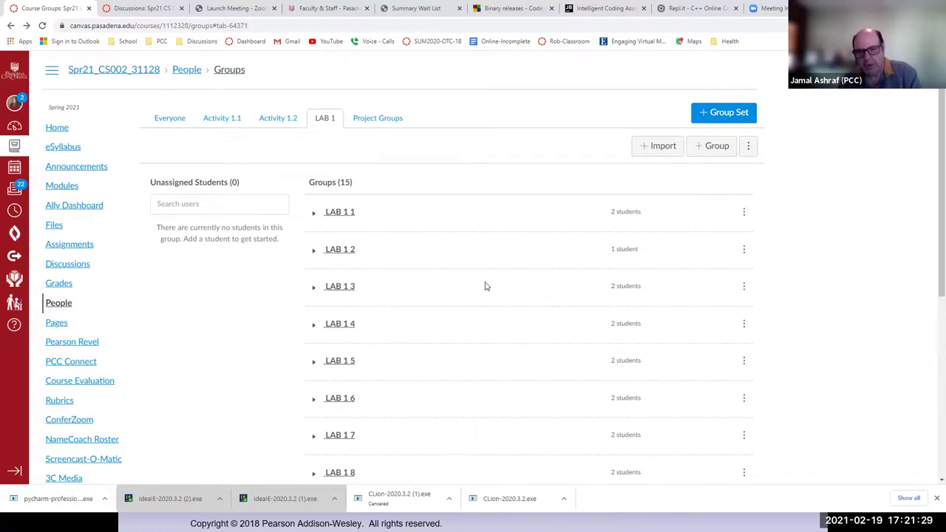
Expand groups LAB 1 2 through LAB 1 15 in the LAB 1 group set to show their members.
{"action": "left_click", "coordinate": [313, 251]}
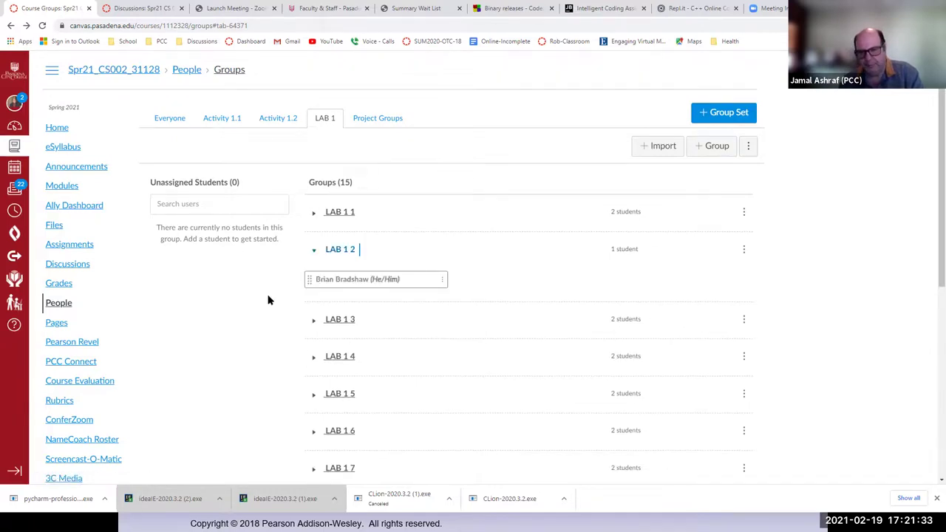
{"action": "scroll", "coordinate": [277, 327], "scroll_direction": "down", "scroll_amount": 5}
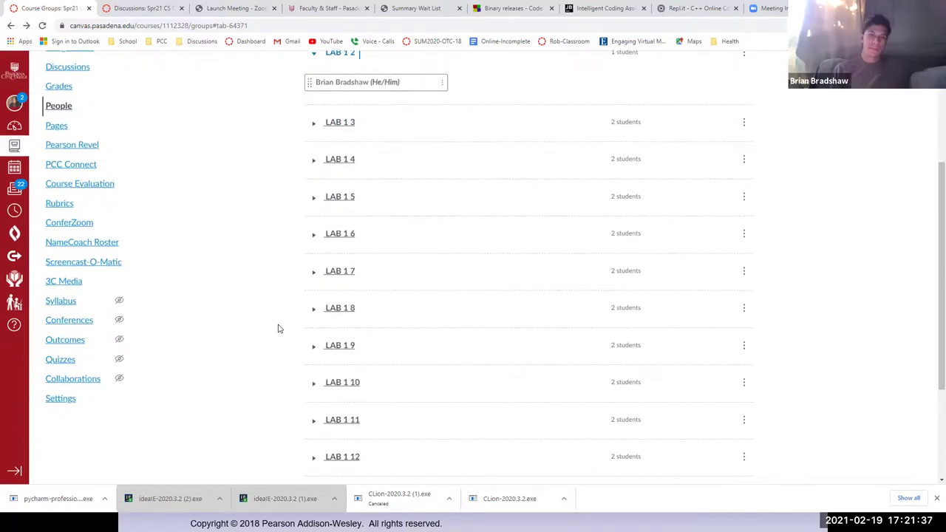
{"action": "scroll", "coordinate": [278, 328], "scroll_direction": "down", "scroll_amount": 4}
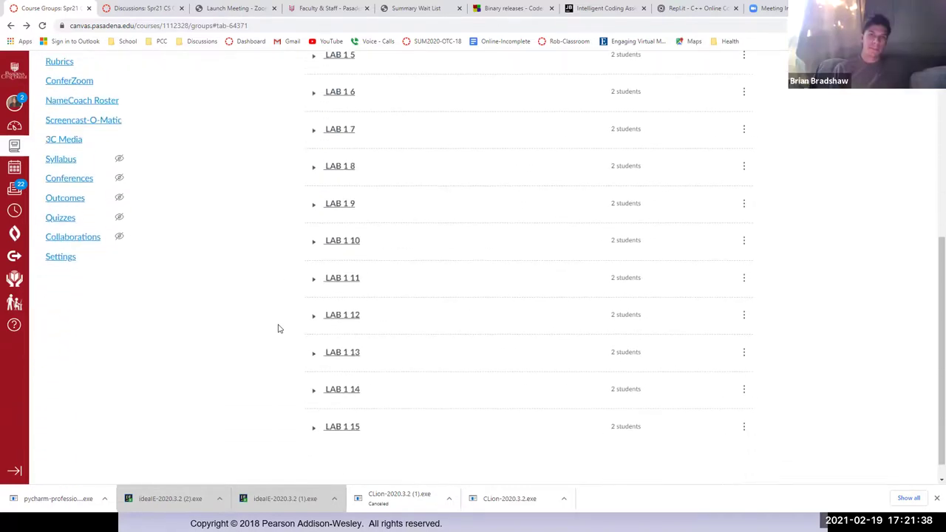
{"action": "left_click", "coordinate": [313, 422]}
{"action": "left_click", "coordinate": [313, 386]}
{"action": "left_click", "coordinate": [313, 347]}
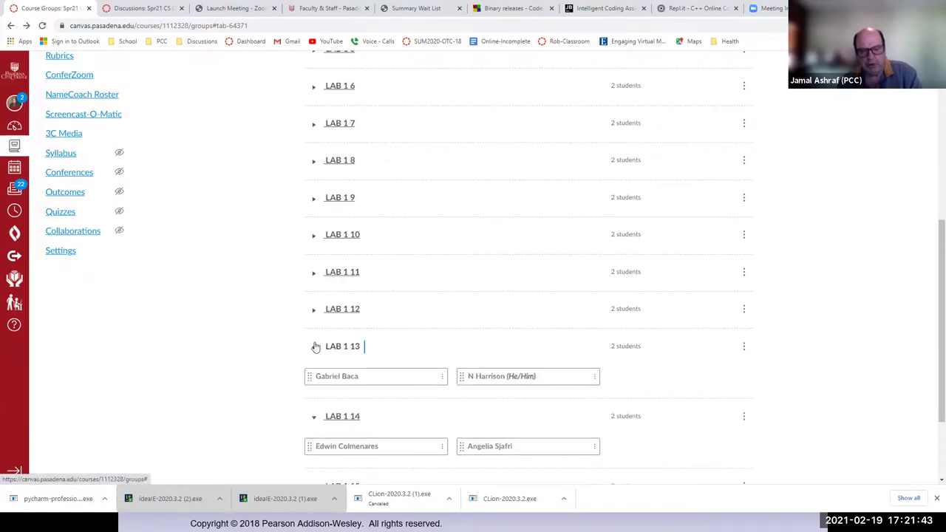
{"action": "left_click", "coordinate": [313, 310]}
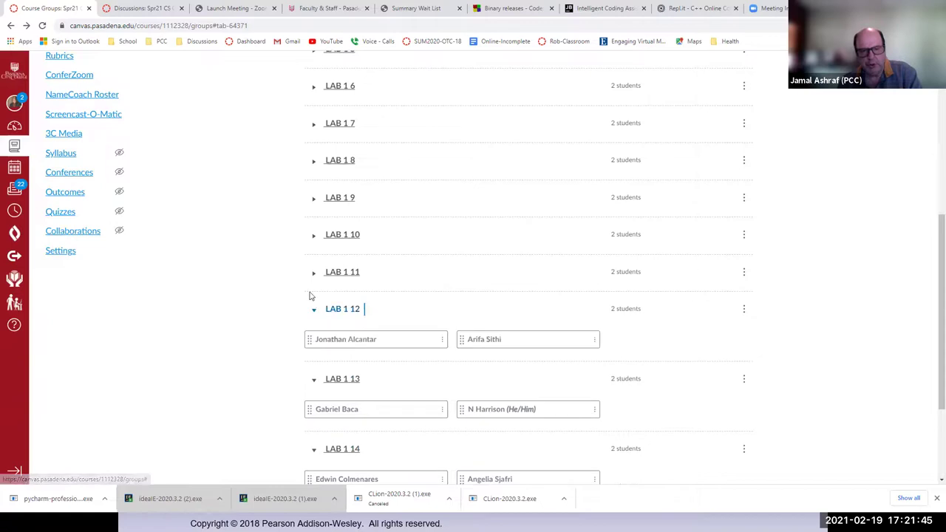
{"action": "left_click", "coordinate": [313, 273]}
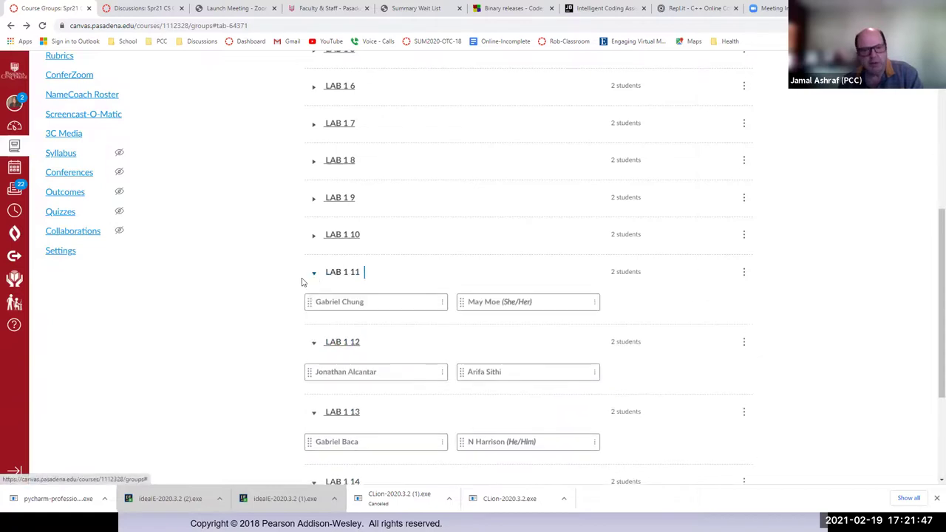
{"action": "left_click", "coordinate": [314, 236]}
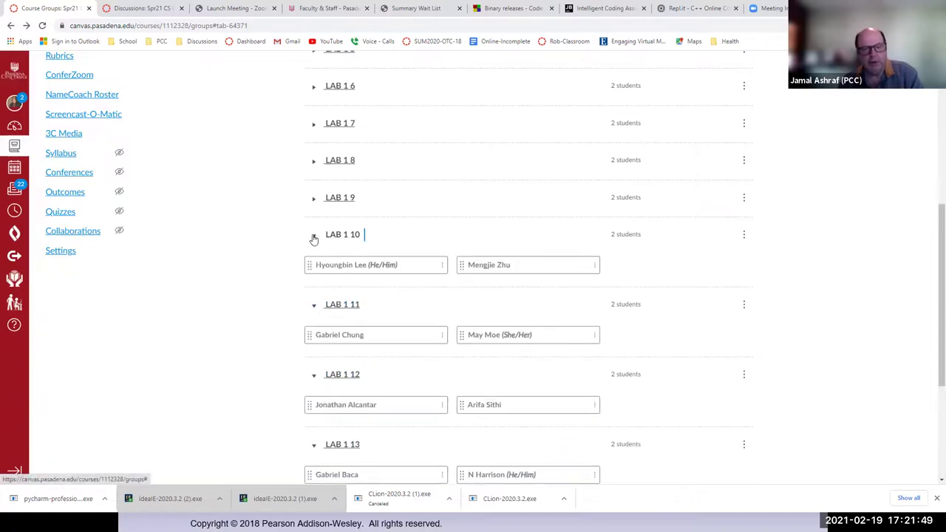
{"action": "left_click", "coordinate": [314, 198]}
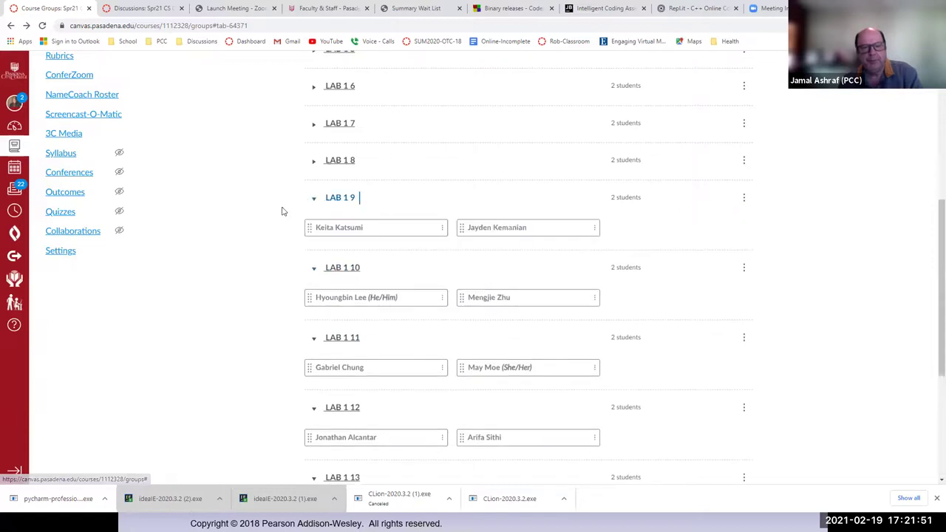
{"action": "left_click", "coordinate": [313, 161]}
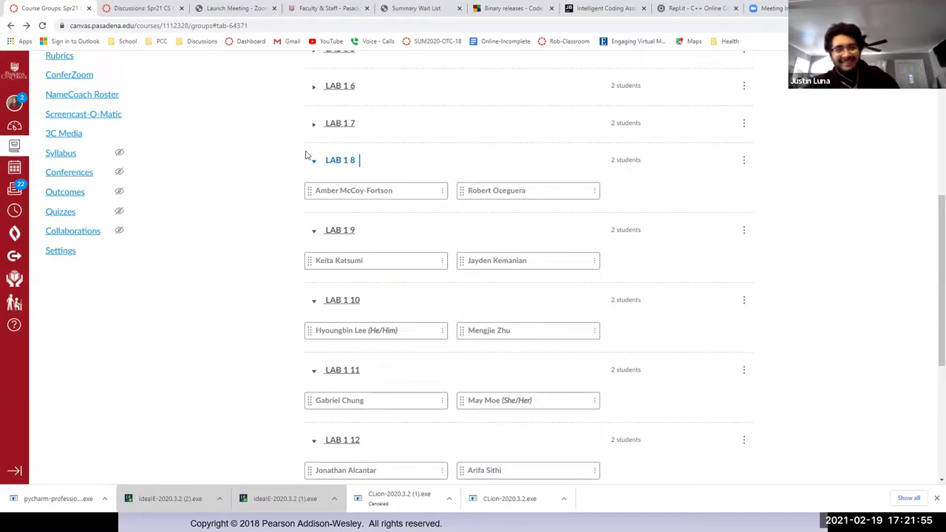
{"action": "left_click", "coordinate": [314, 125]}
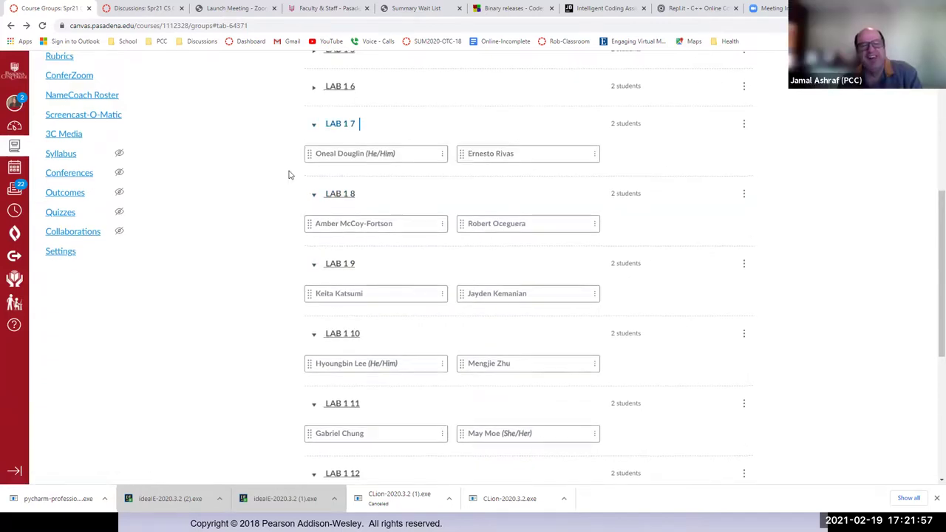
{"action": "scroll", "coordinate": [288, 174], "scroll_direction": "up", "scroll_amount": 2}
{"action": "left_click", "coordinate": [312, 185]}
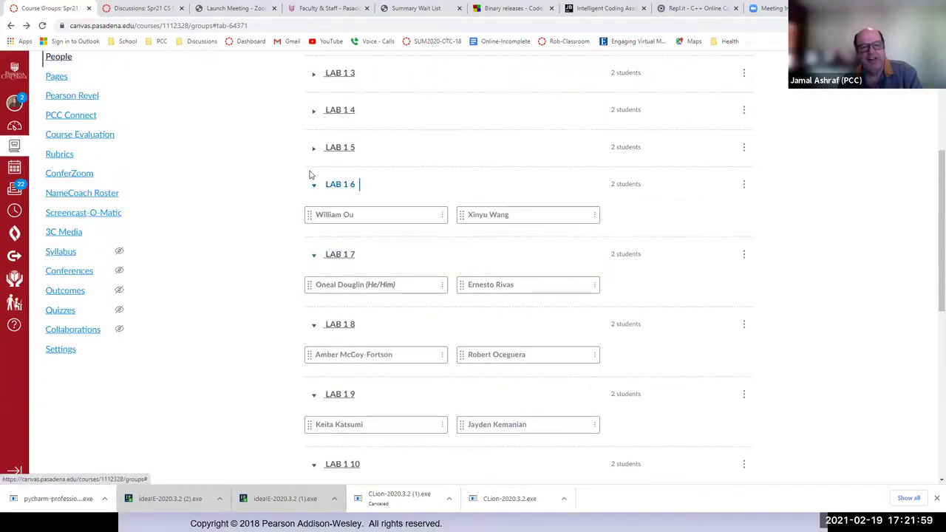
{"action": "left_click", "coordinate": [312, 148]}
{"action": "scroll", "coordinate": [288, 176], "scroll_direction": "up", "scroll_amount": 2}
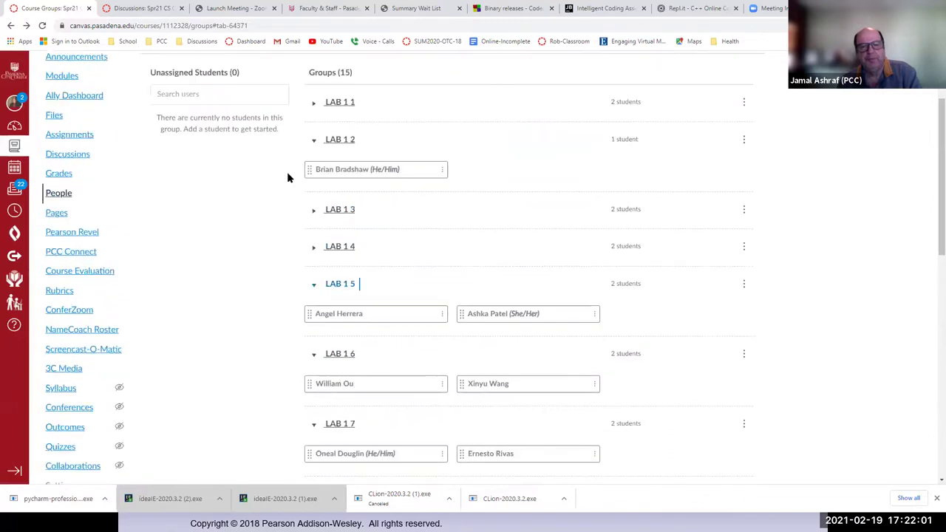
{"action": "scroll", "coordinate": [289, 185], "scroll_direction": "up", "scroll_amount": 1}
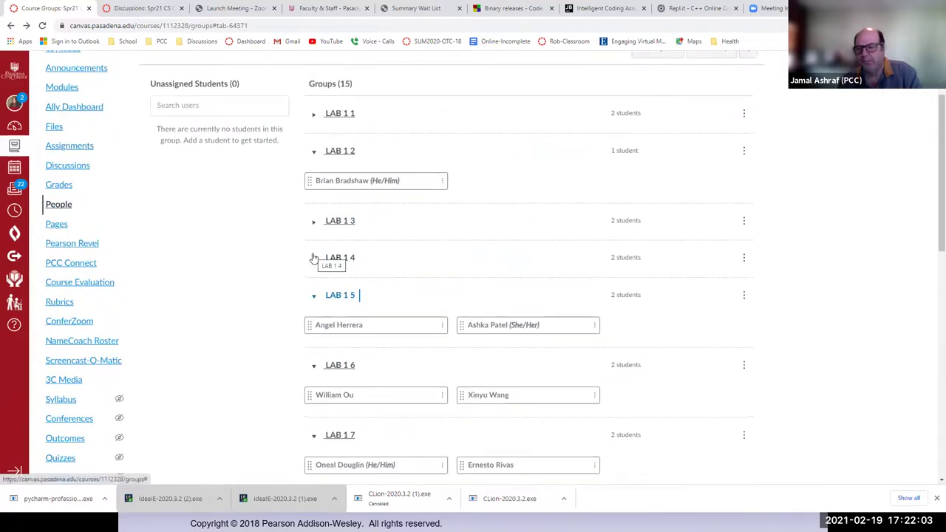
{"action": "left_click", "coordinate": [317, 261]}
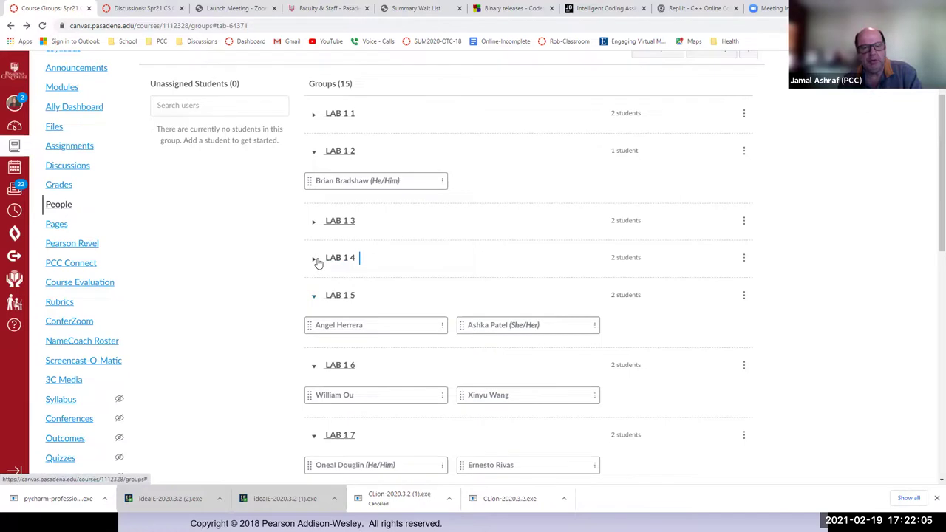
{"action": "left_click", "coordinate": [314, 226]}
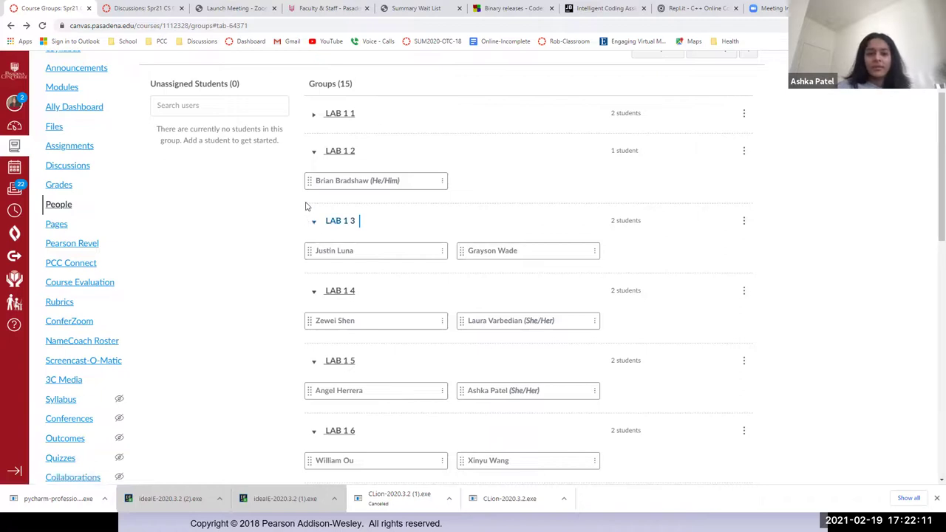
Move the only student in group LAB 1 2 into group LAB 1 5.
{"action": "left_click_drag", "start_coordinate": [308, 184], "coordinate": [613, 389]}
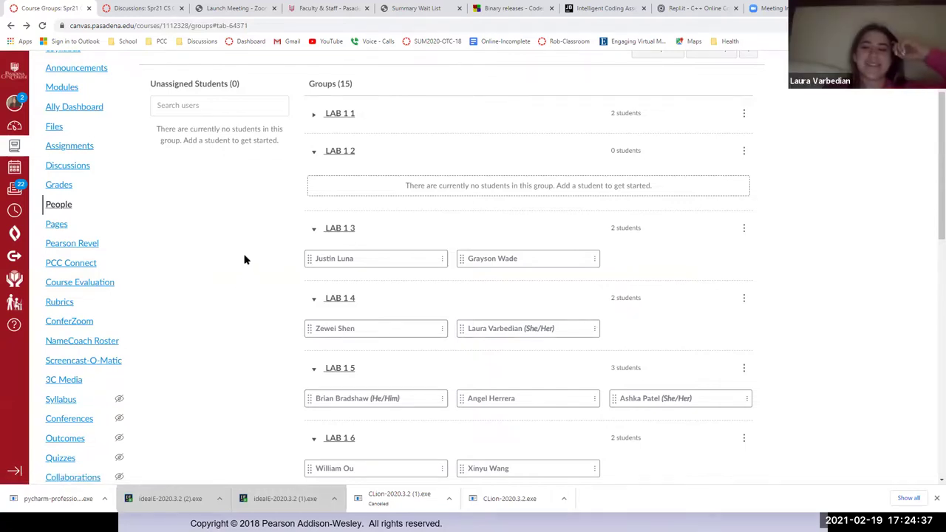
Expand group LAB 1 1 and review the member lists of all LAB 1 groups down to LAB 1 15.
{"action": "left_click", "coordinate": [314, 116]}
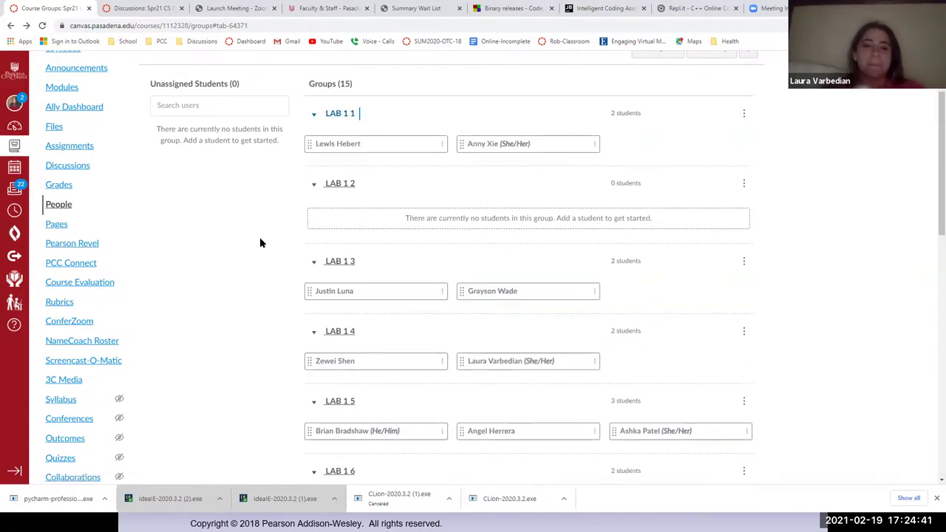
{"action": "scroll", "coordinate": [277, 334], "scroll_direction": "down", "scroll_amount": 1}
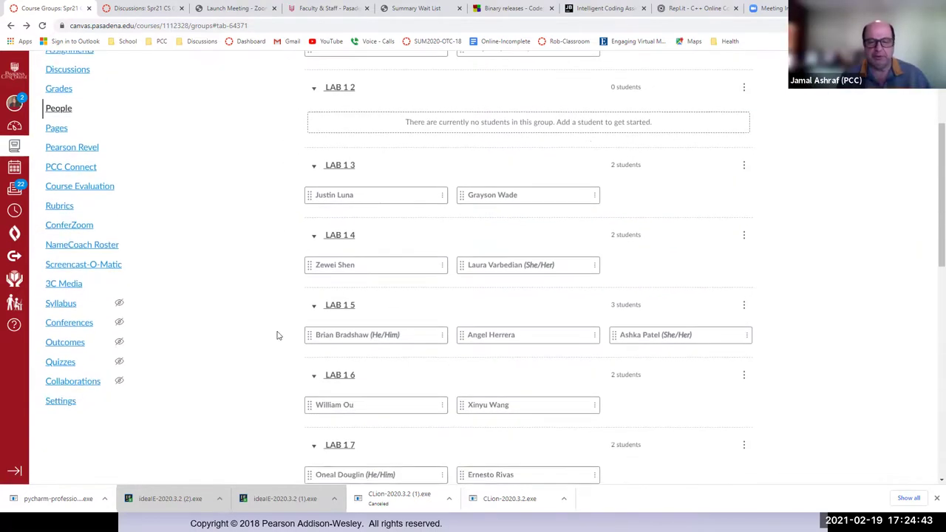
{"action": "scroll", "coordinate": [278, 334], "scroll_direction": "down", "scroll_amount": 1}
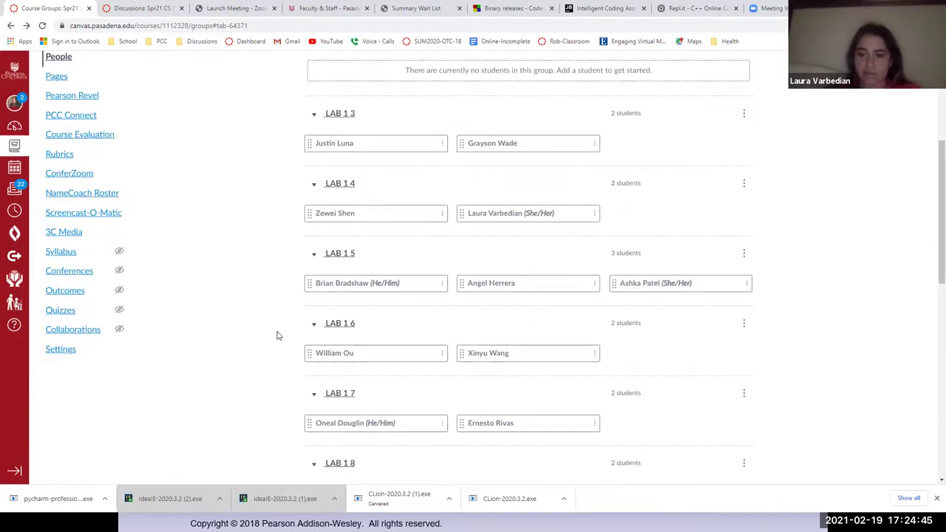
{"action": "scroll", "coordinate": [278, 335], "scroll_direction": "down", "scroll_amount": 2}
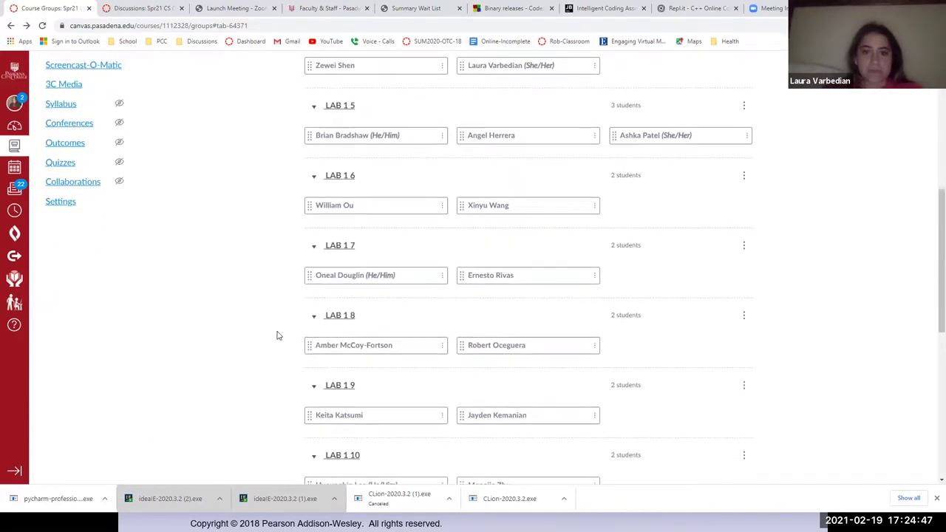
{"action": "scroll", "coordinate": [278, 334], "scroll_direction": "down", "scroll_amount": 1}
{"action": "scroll", "coordinate": [277, 335], "scroll_direction": "down", "scroll_amount": 1}
{"action": "scroll", "coordinate": [278, 335], "scroll_direction": "down", "scroll_amount": 1}
{"action": "scroll", "coordinate": [277, 335], "scroll_direction": "down", "scroll_amount": 1}
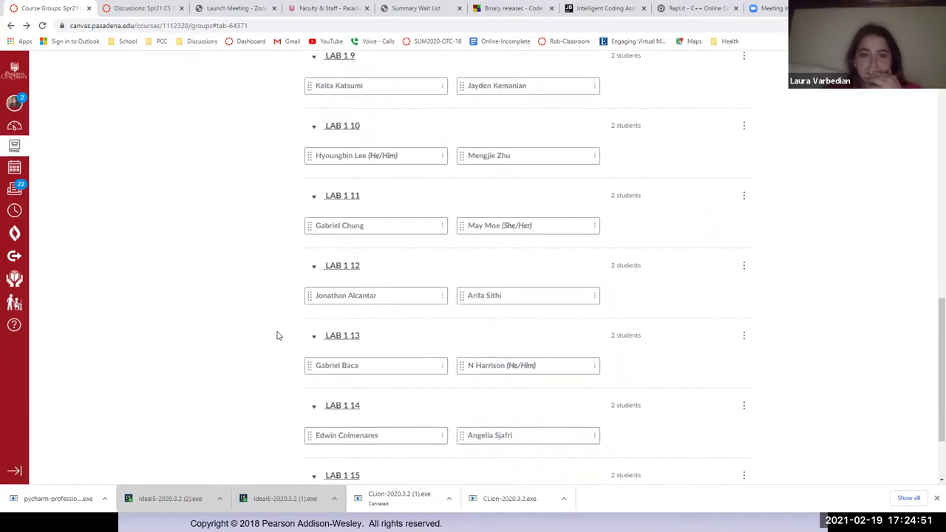
{"action": "scroll", "coordinate": [278, 335], "scroll_direction": "down", "scroll_amount": 1}
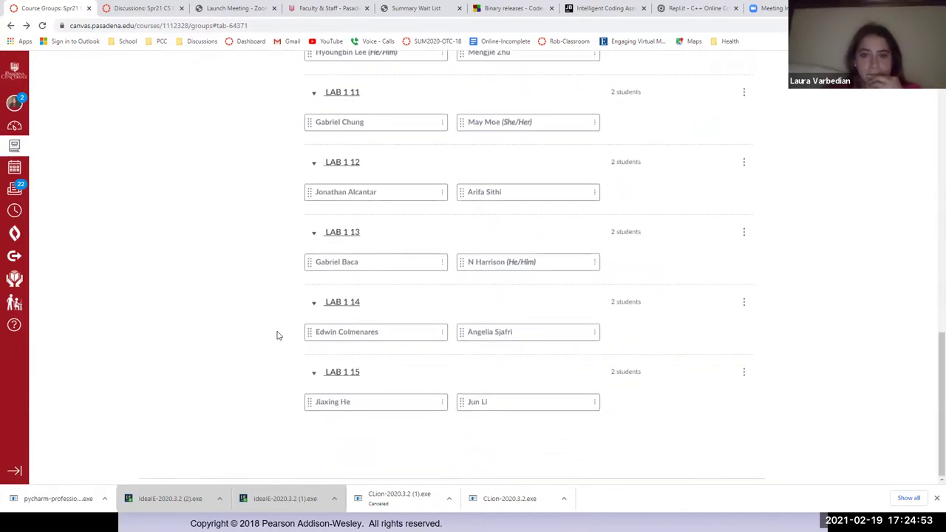
Move the first student in group LAB 1 4 into the empty group LAB 1 2, and the first student in LAB 1 5 into LAB 1 4.
{"action": "scroll", "coordinate": [278, 335], "scroll_direction": "up", "scroll_amount": 3}
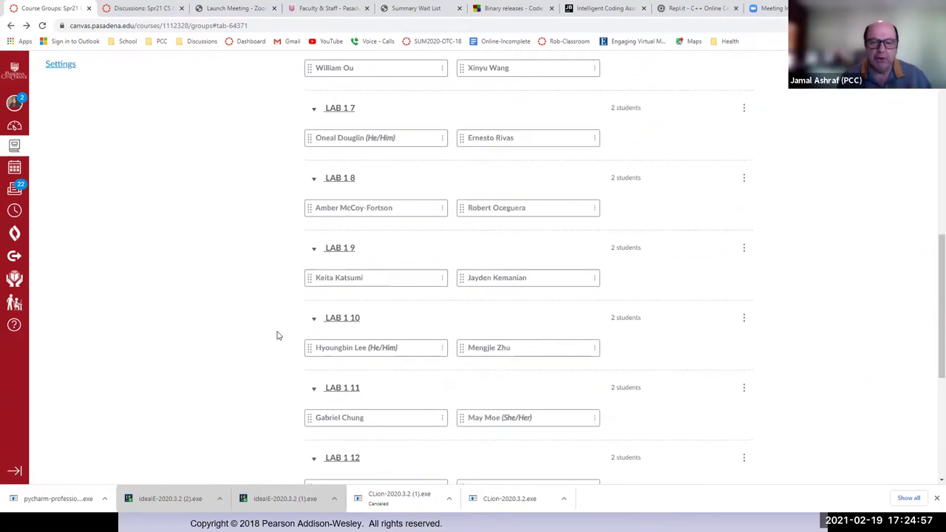
{"action": "scroll", "coordinate": [278, 335], "scroll_direction": "up", "scroll_amount": 3}
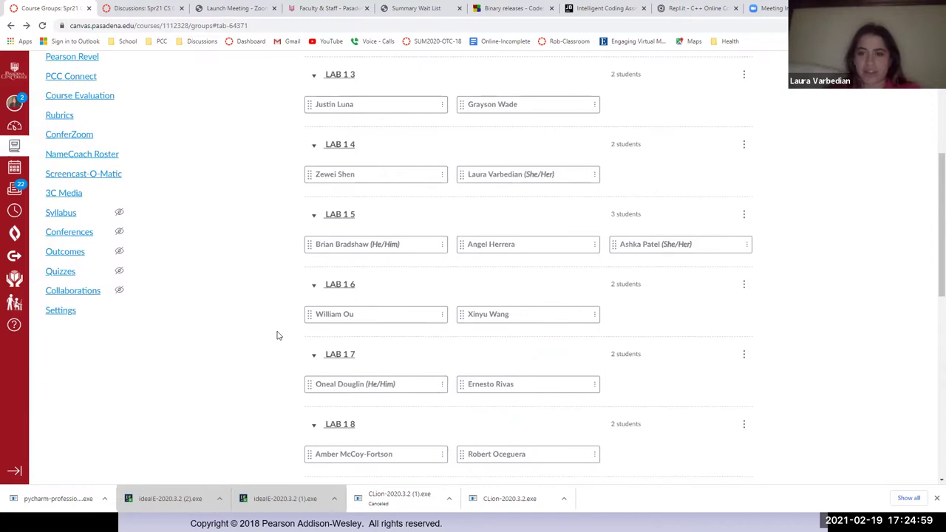
{"action": "scroll", "coordinate": [278, 335], "scroll_direction": "up", "scroll_amount": 1}
{"action": "scroll", "coordinate": [273, 310], "scroll_direction": "up", "scroll_amount": 1}
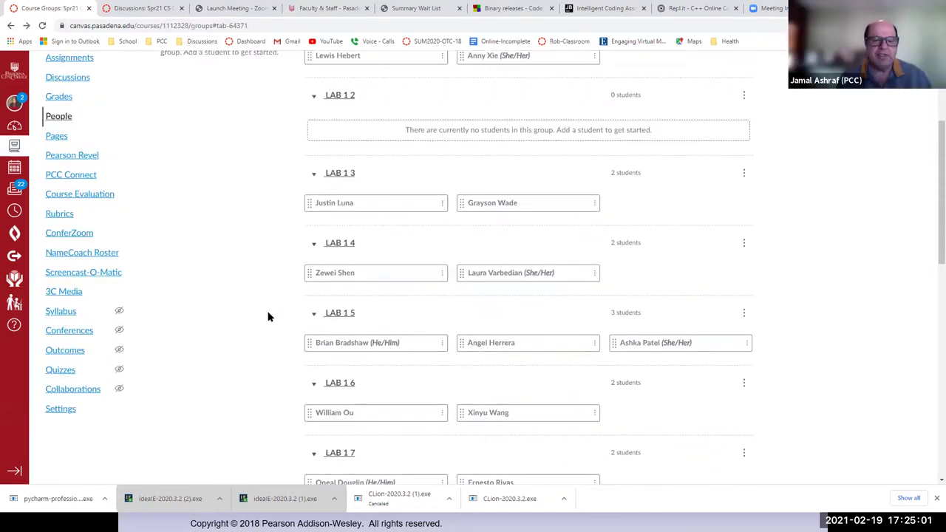
{"action": "scroll", "coordinate": [268, 316], "scroll_direction": "up", "scroll_amount": 1}
{"action": "scroll", "coordinate": [266, 315], "scroll_direction": "up", "scroll_amount": 1}
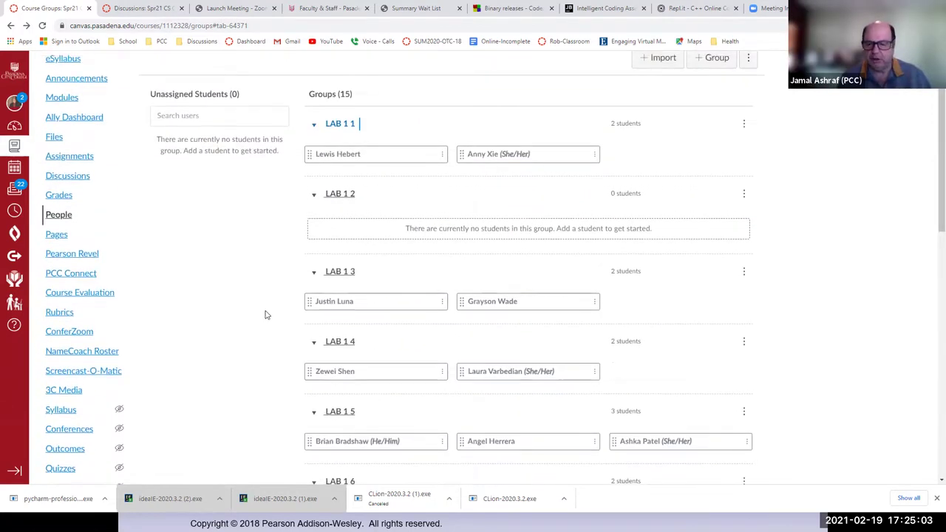
{"action": "left_click_drag", "start_coordinate": [308, 377], "coordinate": [313, 235]}
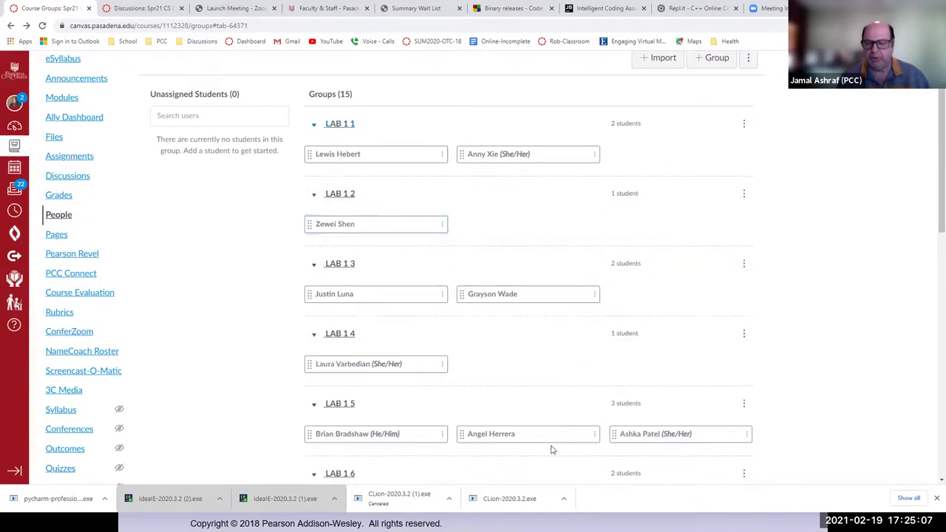
{"action": "left_click_drag", "start_coordinate": [309, 434], "coordinate": [468, 364]}
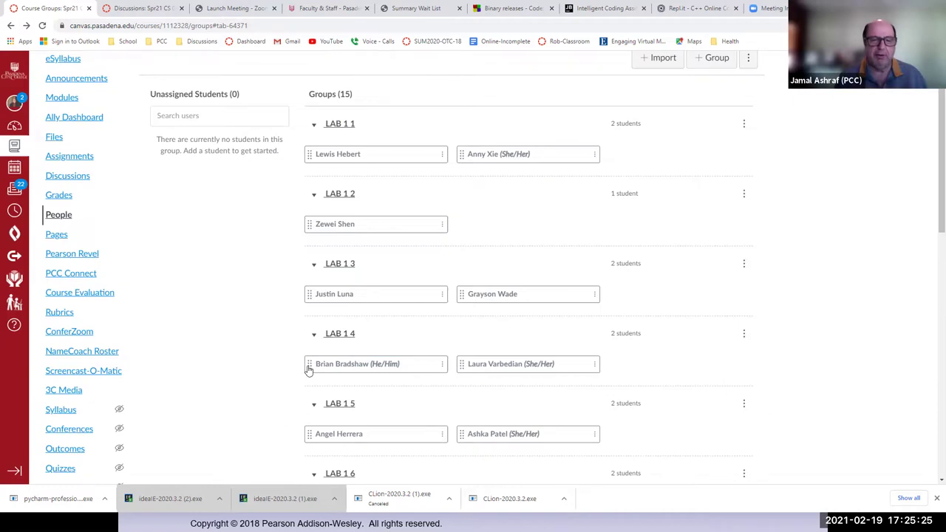
Move the second student in group LAB 1 4 into LAB 1 2, and the remaining LAB 1 4 student back into LAB 1 5.
{"action": "left_click_drag", "start_coordinate": [460, 365], "coordinate": [488, 229]}
{"action": "left_click_drag", "start_coordinate": [310, 366], "coordinate": [607, 434]}
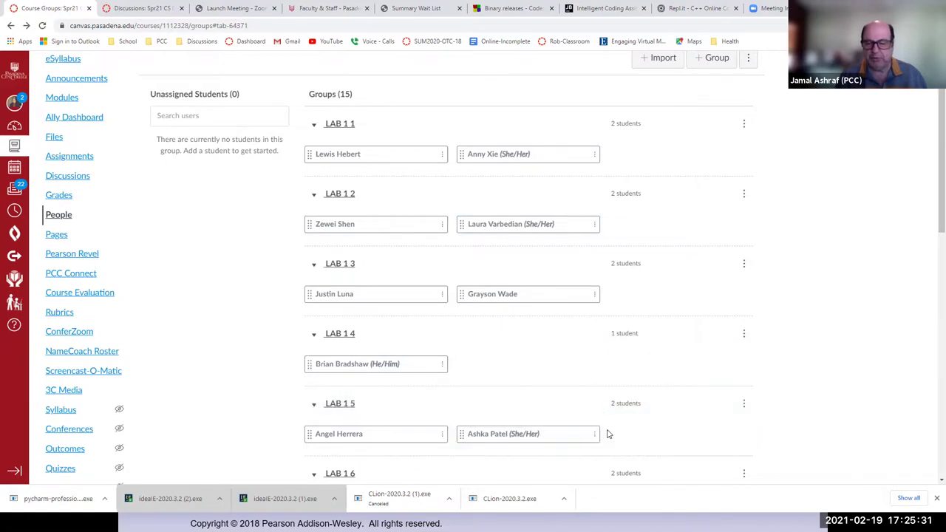